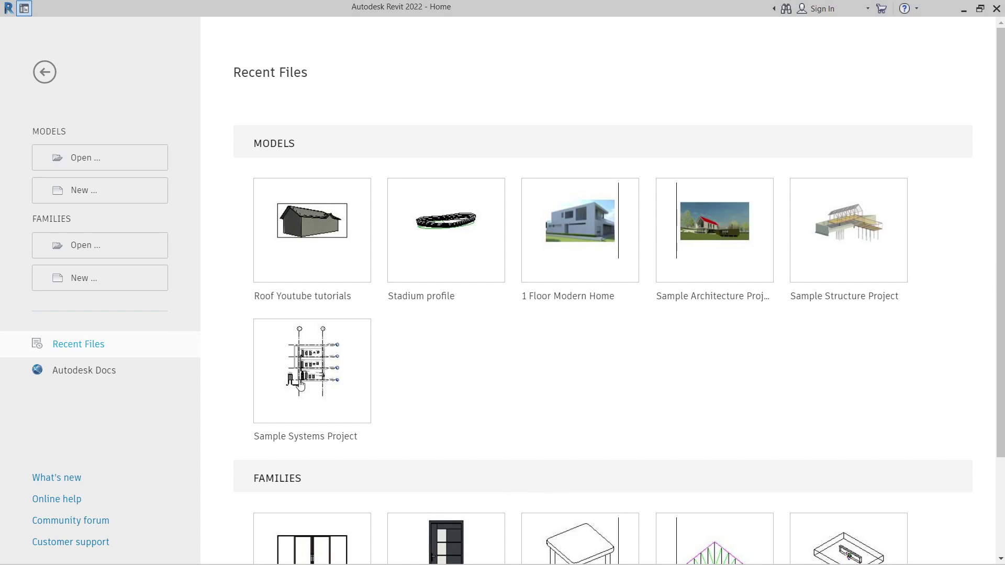
Create a new project from the Metric-Architectural Template.
{"action": "left_click", "coordinate": [101, 192]}
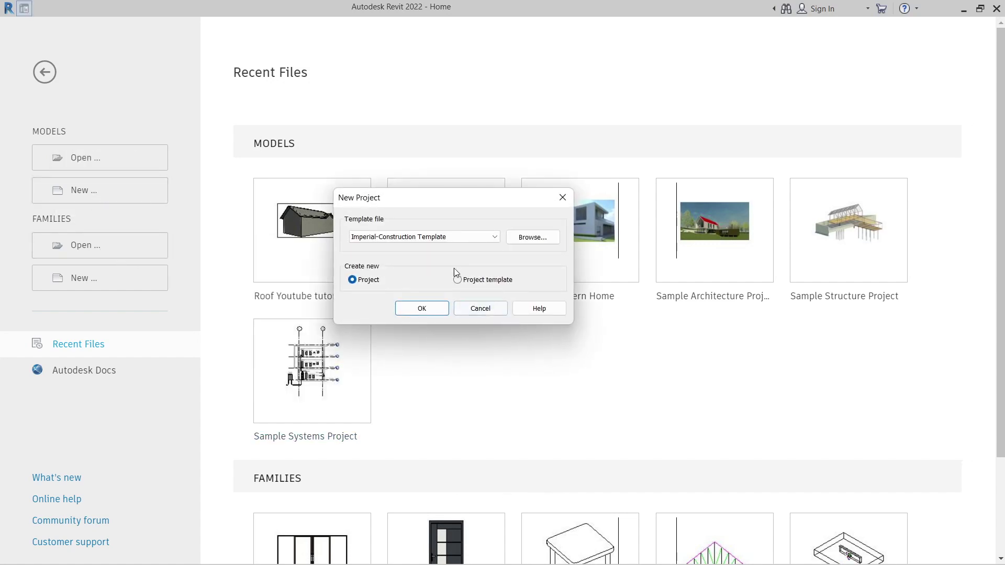
{"action": "left_click", "coordinate": [441, 240]}
{"action": "left_click", "coordinate": [401, 298]}
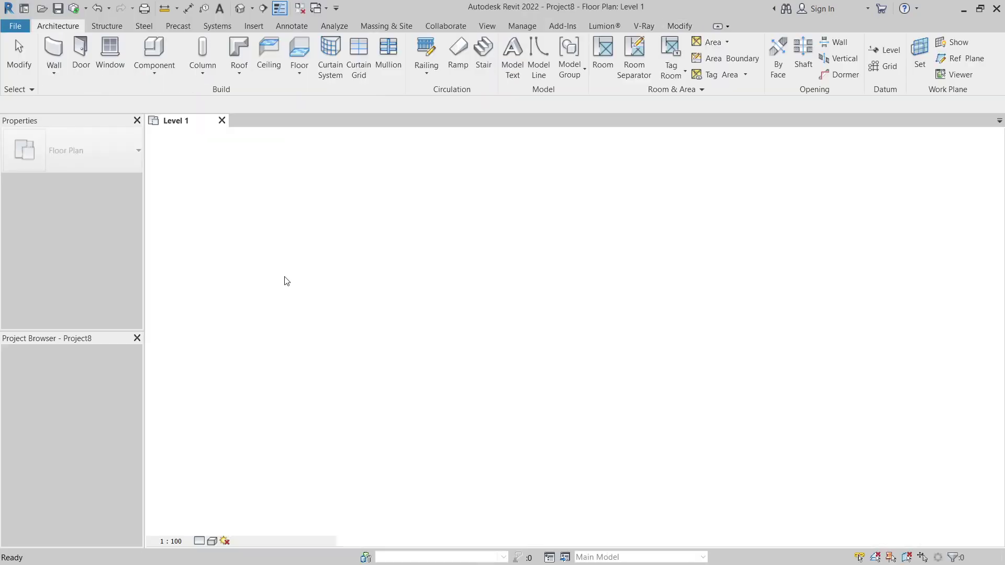
{"action": "mouse_move", "coordinate": [523, 366]}
{"action": "middle_mouse_down"}
{"action": "mouse_move", "coordinate": [526, 340]}
{"action": "mouse_move", "coordinate": [441, 343]}
{"action": "middle_mouse_up"}
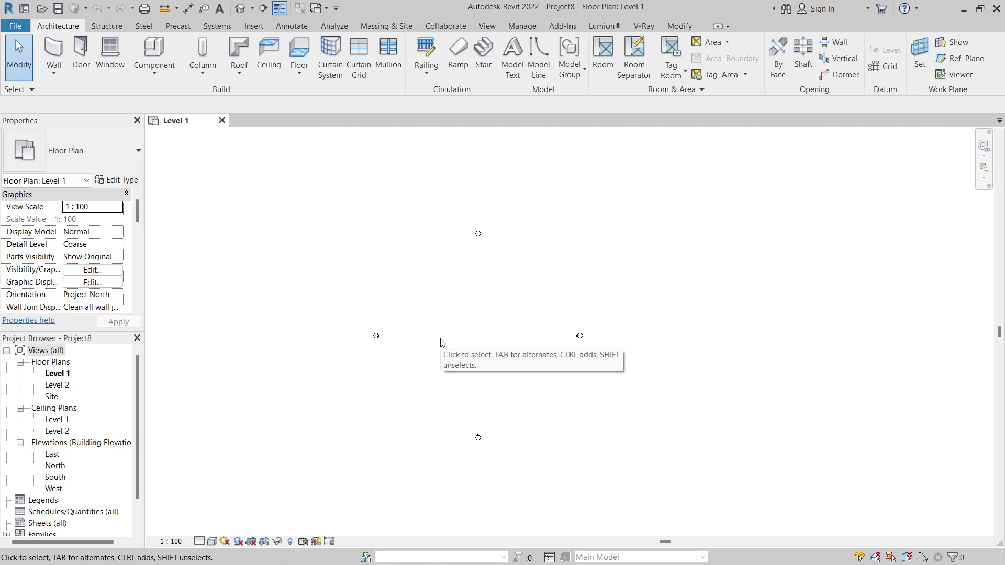
In Project Units (UN), set Distance to meters with 2 decimal places.
{"action": "key", "text": "u"}
{"action": "key", "text": "n"}
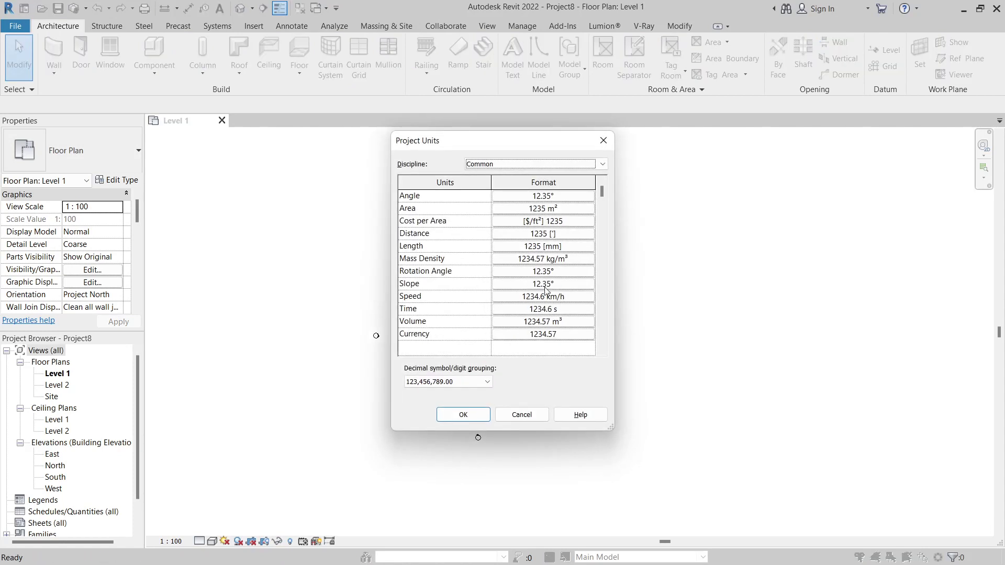
{"action": "left_click", "coordinate": [550, 234]}
{"action": "left_click", "coordinate": [537, 217]}
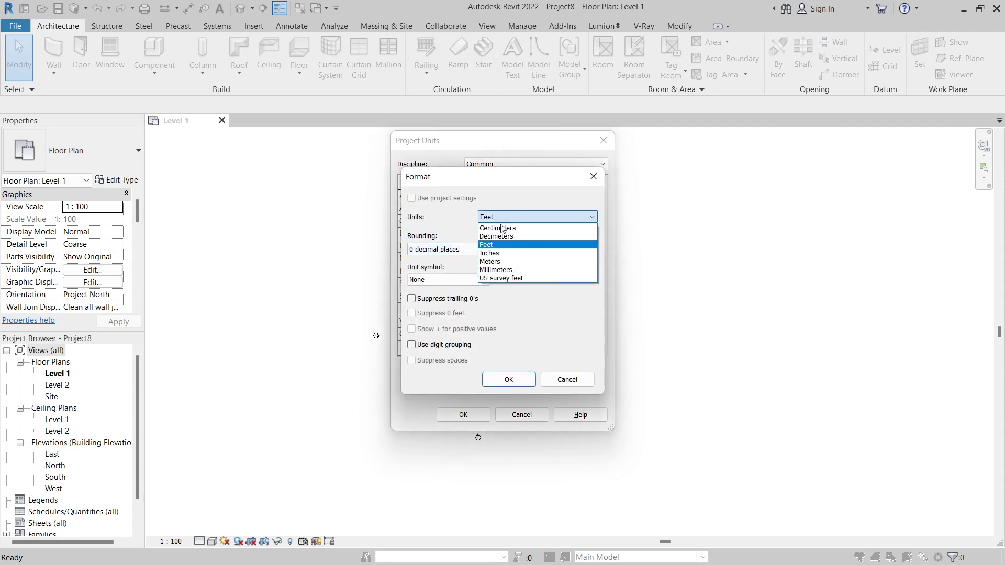
{"action": "left_click", "coordinate": [495, 262]}
{"action": "left_click", "coordinate": [448, 250]}
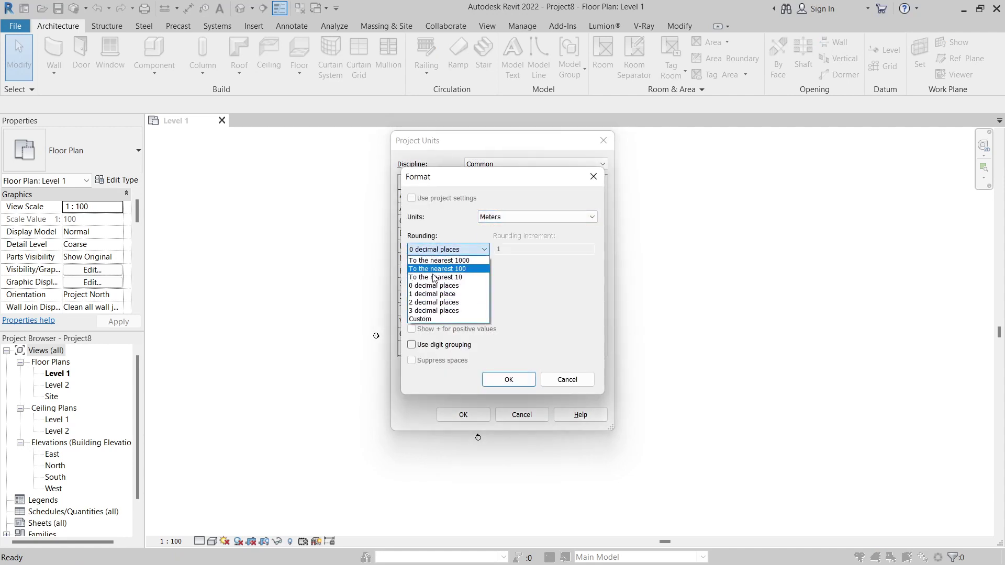
{"action": "left_click", "coordinate": [435, 311]}
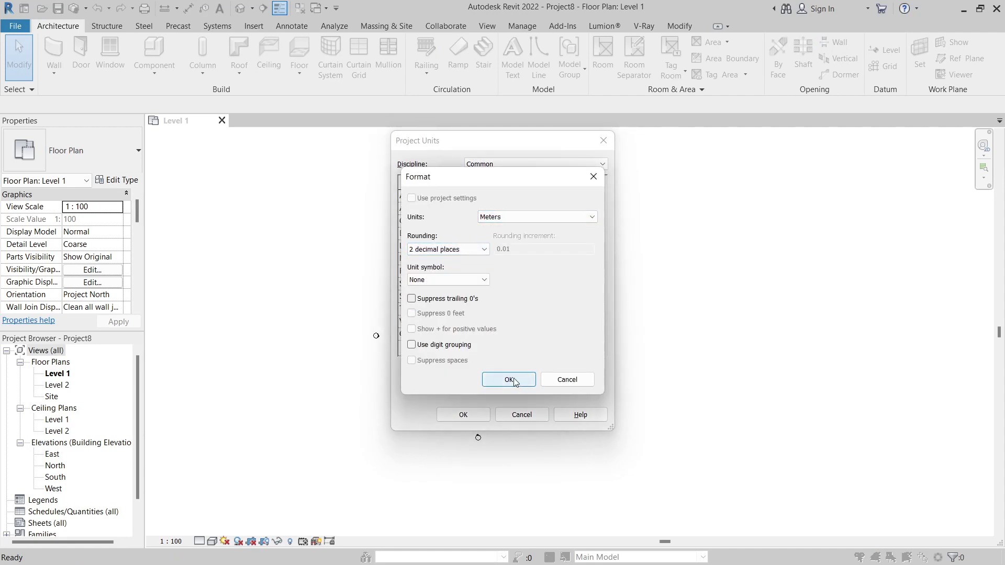
{"action": "left_click", "coordinate": [509, 379]}
Set Length to meters with 2 decimal places and apply the units.
{"action": "left_click", "coordinate": [550, 247]}
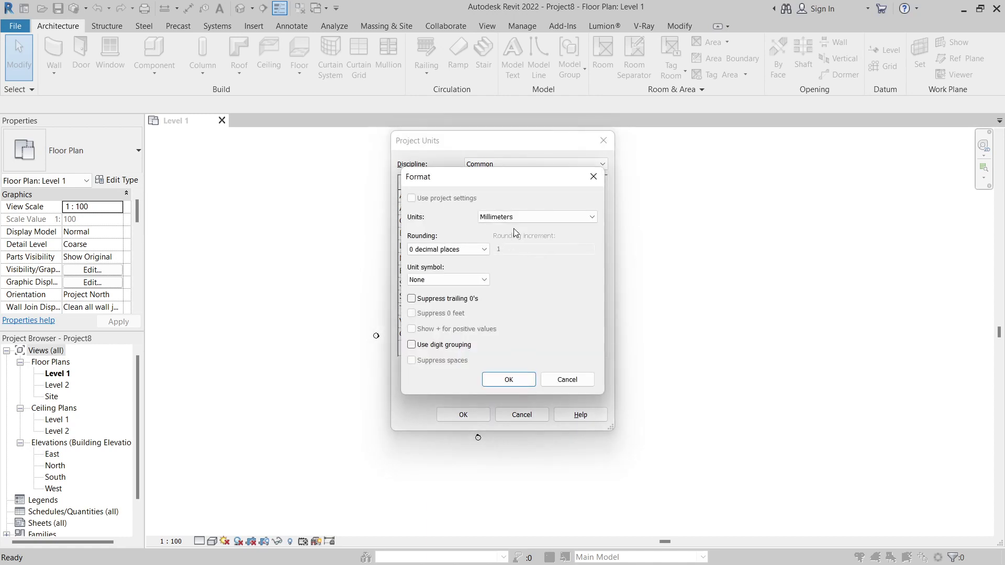
{"action": "left_click", "coordinate": [538, 217]}
{"action": "left_click", "coordinate": [493, 257]}
{"action": "left_click", "coordinate": [462, 250]}
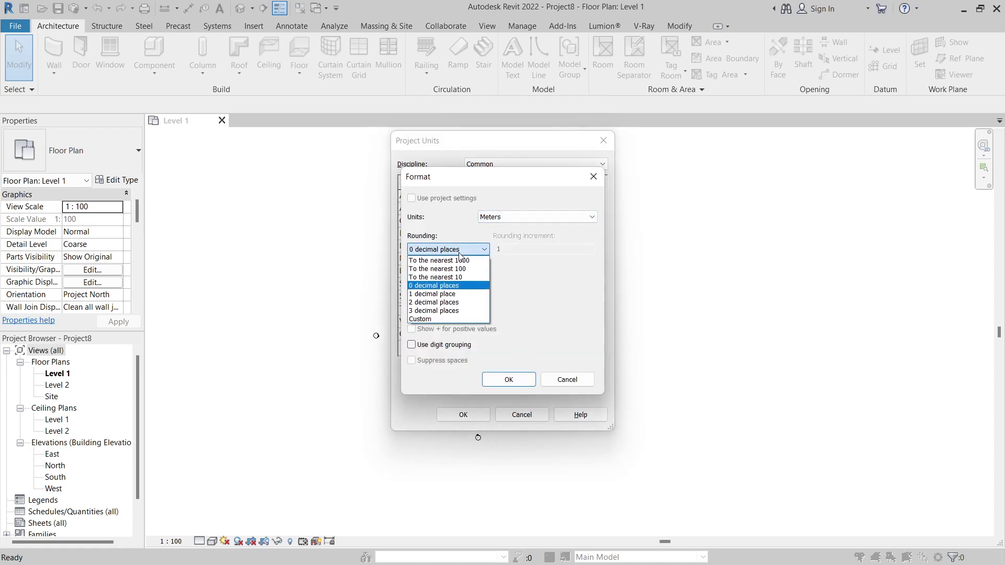
{"action": "left_click", "coordinate": [434, 302]}
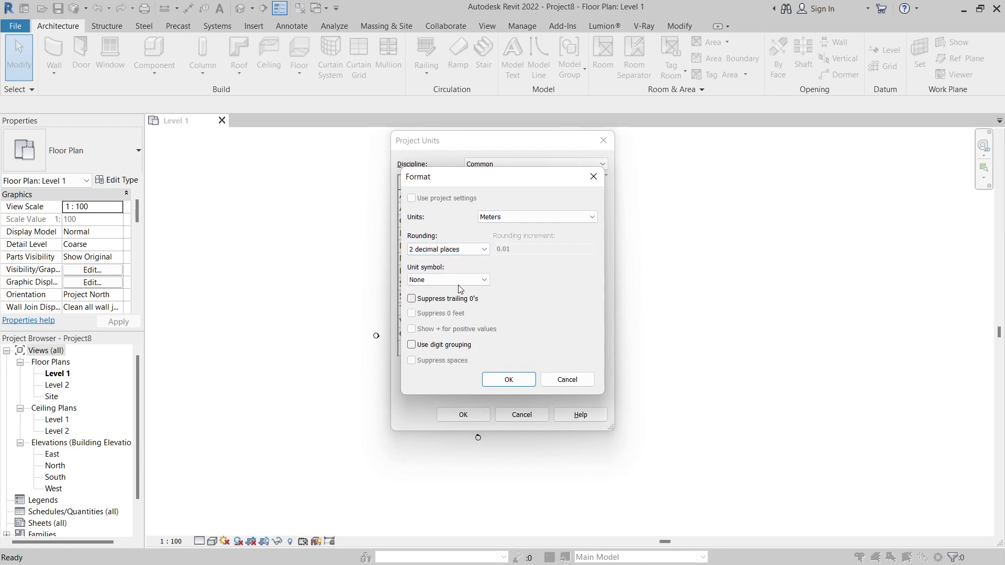
{"action": "left_click", "coordinate": [509, 379]}
{"action": "left_click", "coordinate": [464, 415]}
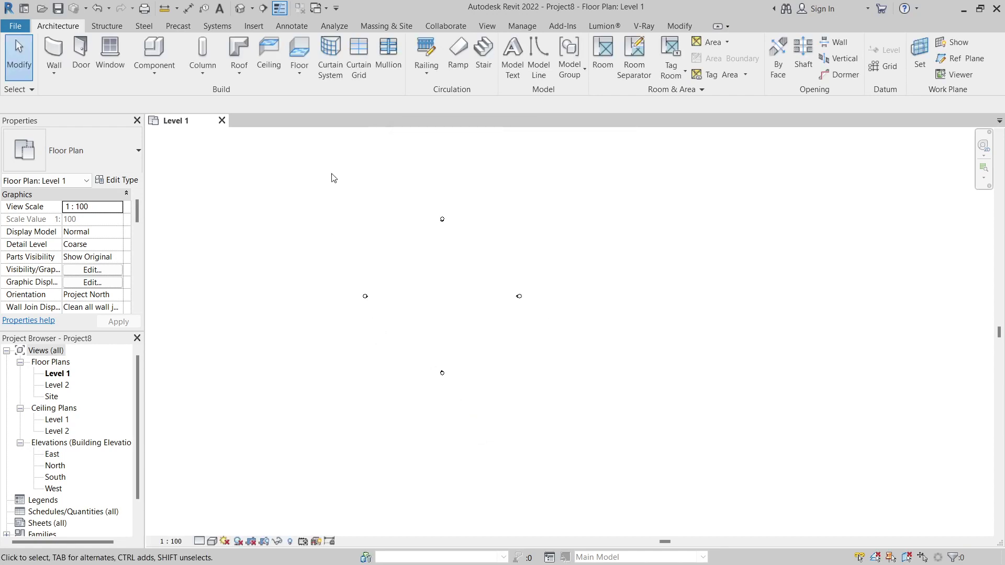
Draw a rectangle of walls with height set to Level 2.
{"action": "middle_click_drag", "start_coordinate": [285, 224], "coordinate": [357, 320]}
{"action": "scroll", "coordinate": [416, 284], "scroll_direction": "up", "scroll_amount": 3}
{"action": "scroll", "coordinate": [373, 279], "scroll_direction": "up", "scroll_amount": 2}
{"action": "left_click", "coordinate": [54, 55]}
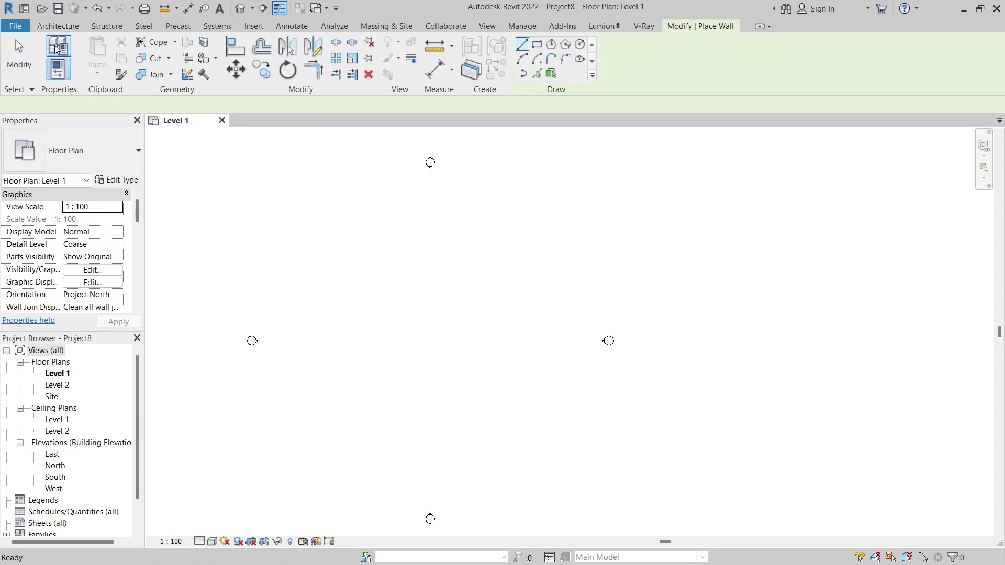
{"action": "left_click", "coordinate": [153, 105]}
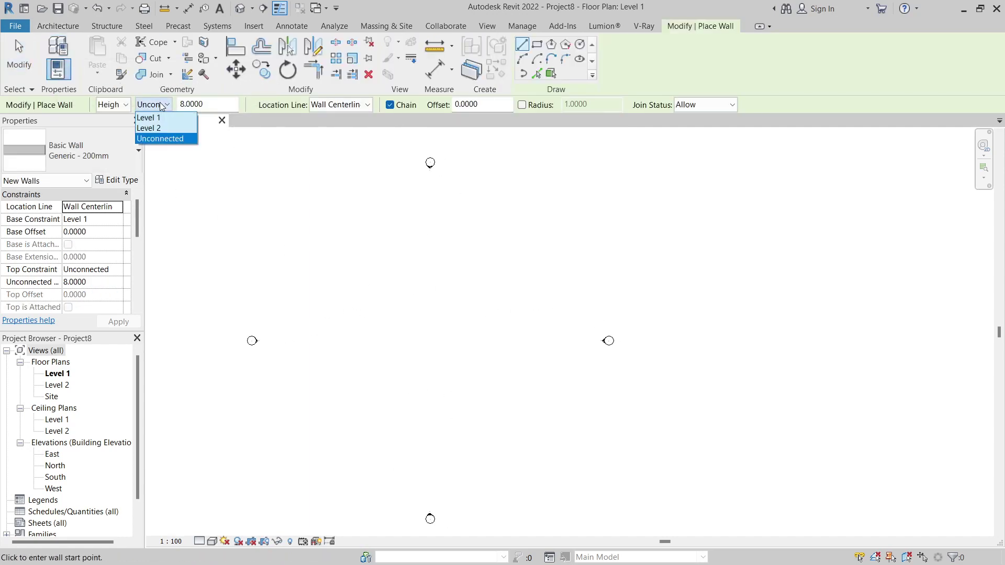
{"action": "left_click", "coordinate": [150, 129]}
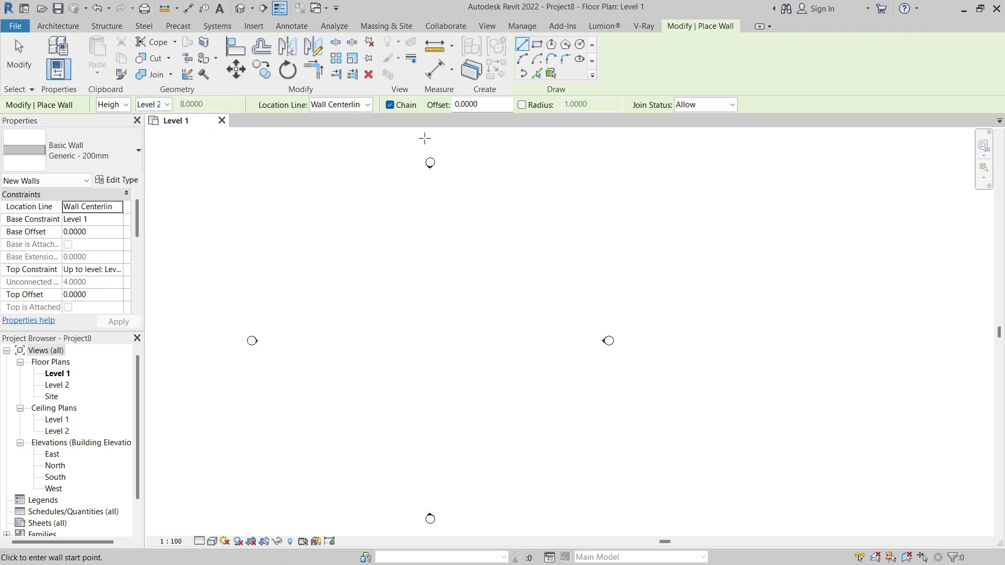
{"action": "left_click", "coordinate": [537, 45]}
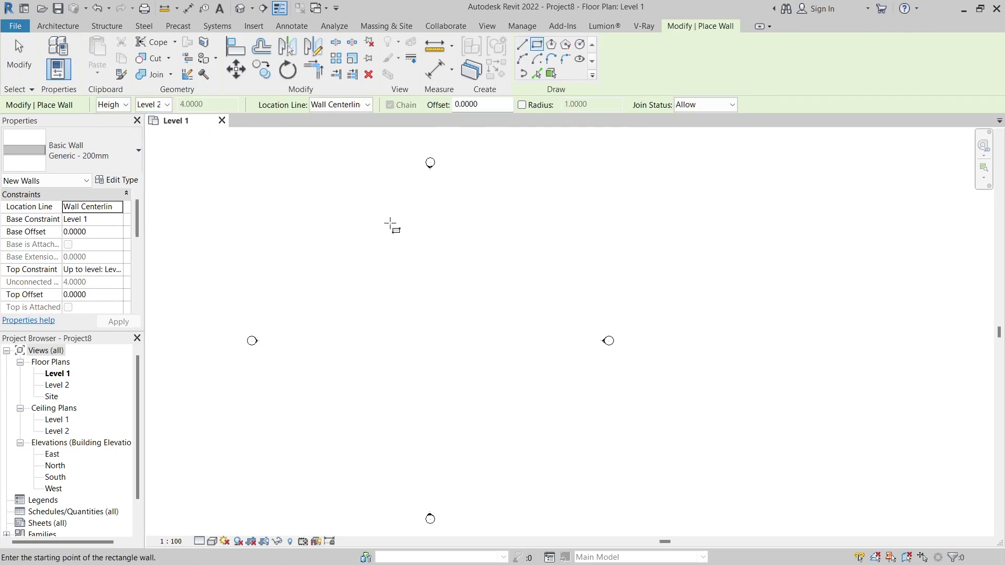
{"action": "left_click", "coordinate": [355, 224]}
{"action": "left_click", "coordinate": [509, 433]}
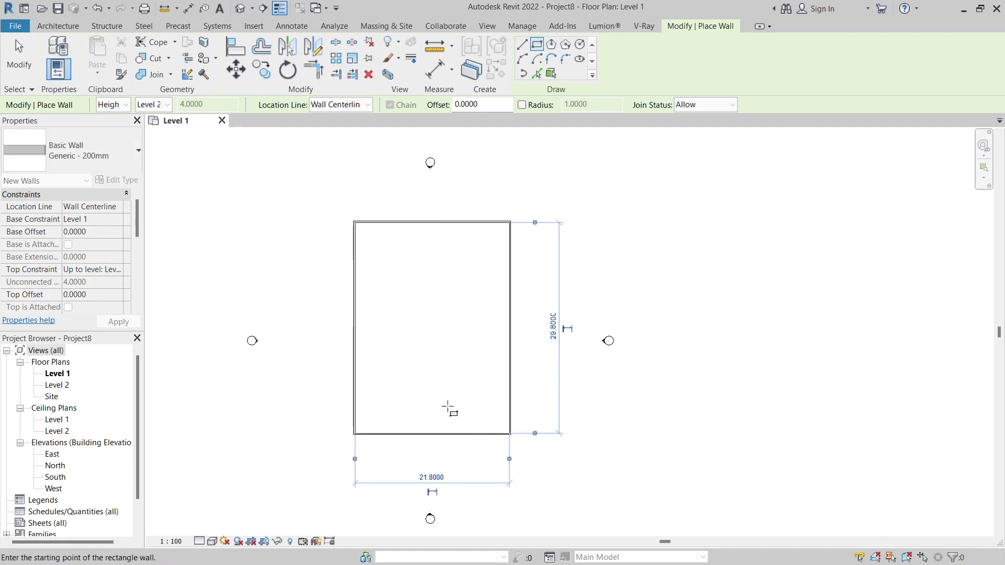
Size the wall rectangle to 15 long by 5 wide.
{"action": "left_click", "coordinate": [555, 326]}
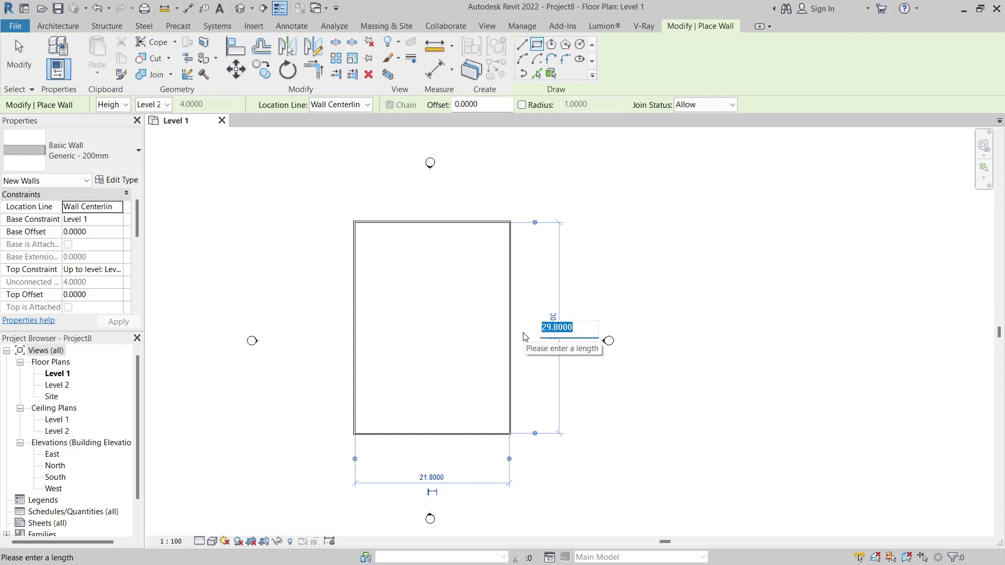
{"action": "type", "text": "15"}
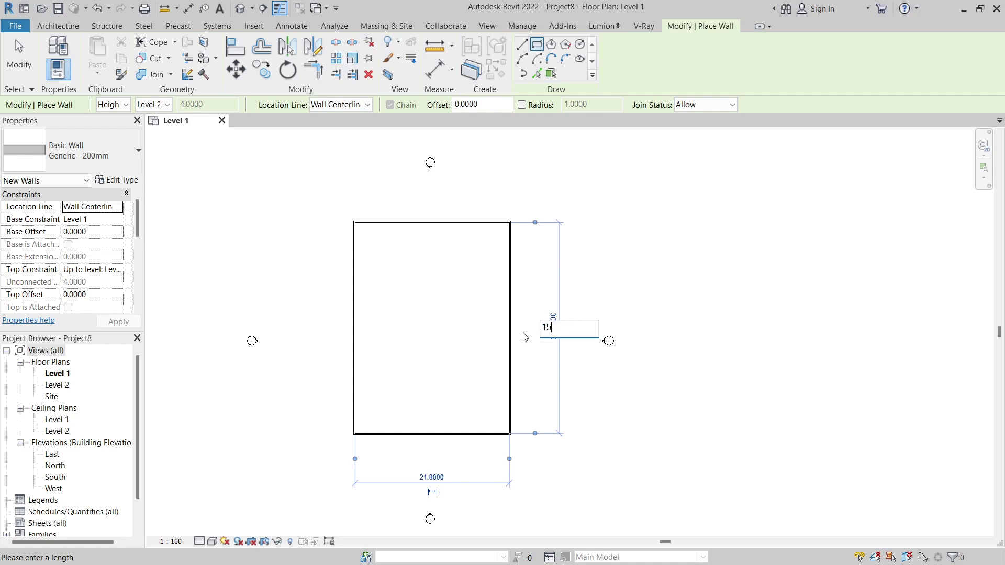
{"action": "key", "text": "Return"}
{"action": "left_click", "coordinate": [438, 480]}
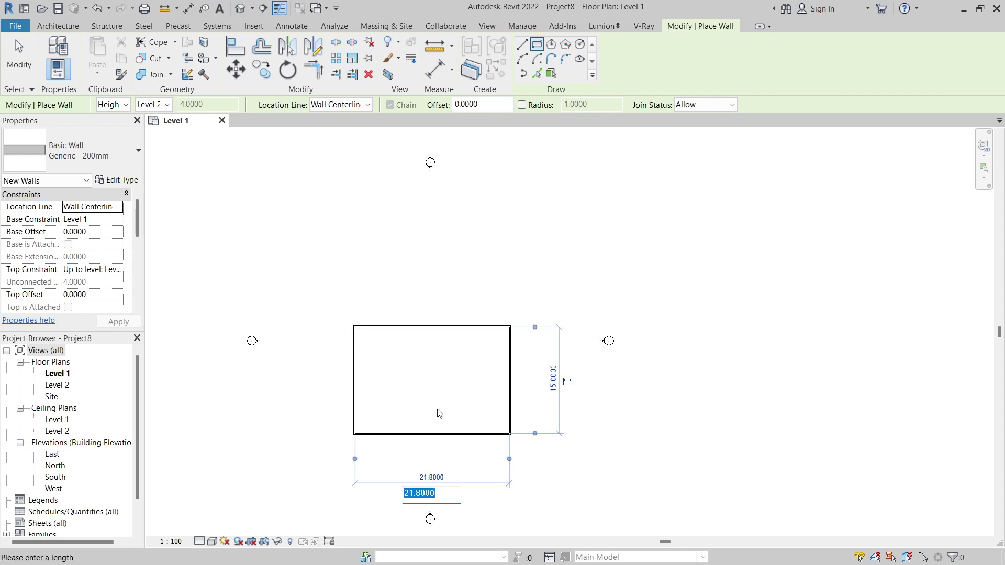
{"action": "type", "text": "5"}
{"action": "key", "text": "Return"}
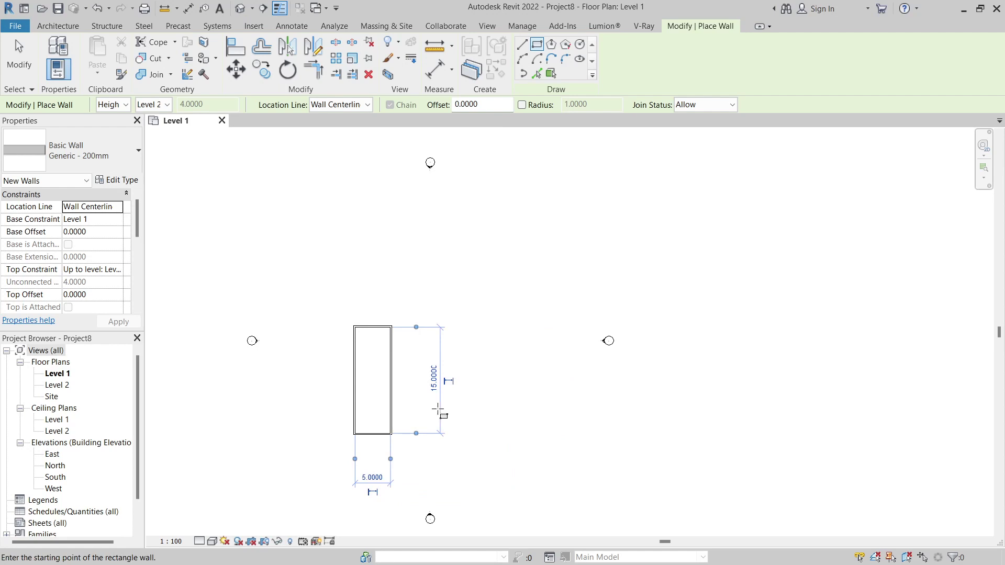
{"action": "scroll", "coordinate": [394, 409], "scroll_direction": "up", "scroll_amount": 2}
{"action": "scroll", "coordinate": [397, 369], "scroll_direction": "up", "scroll_amount": 2}
{"action": "scroll", "coordinate": [402, 348], "scroll_direction": "up", "scroll_amount": 1}
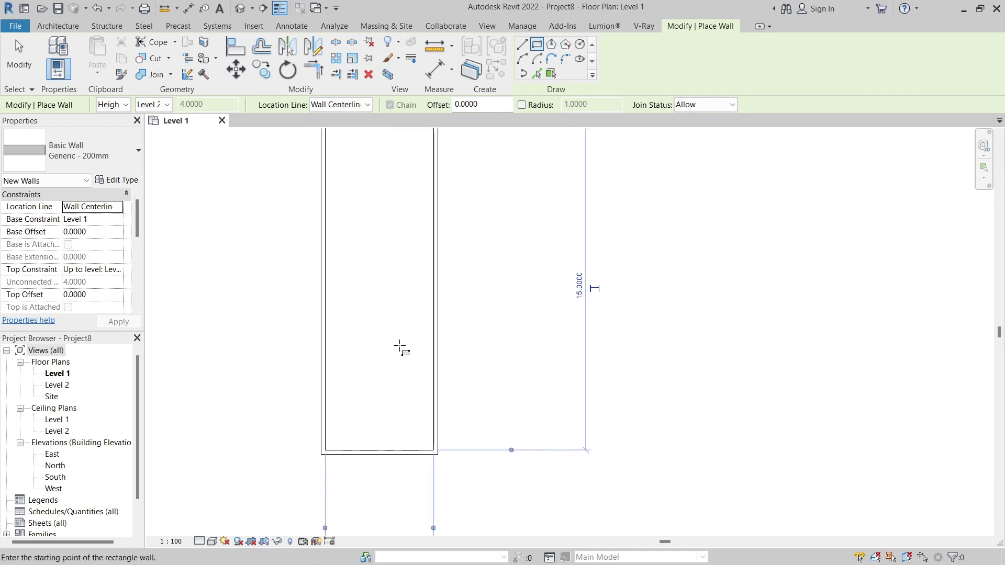
{"action": "key", "text": "Escape"}
{"action": "key", "text": "Escape"}
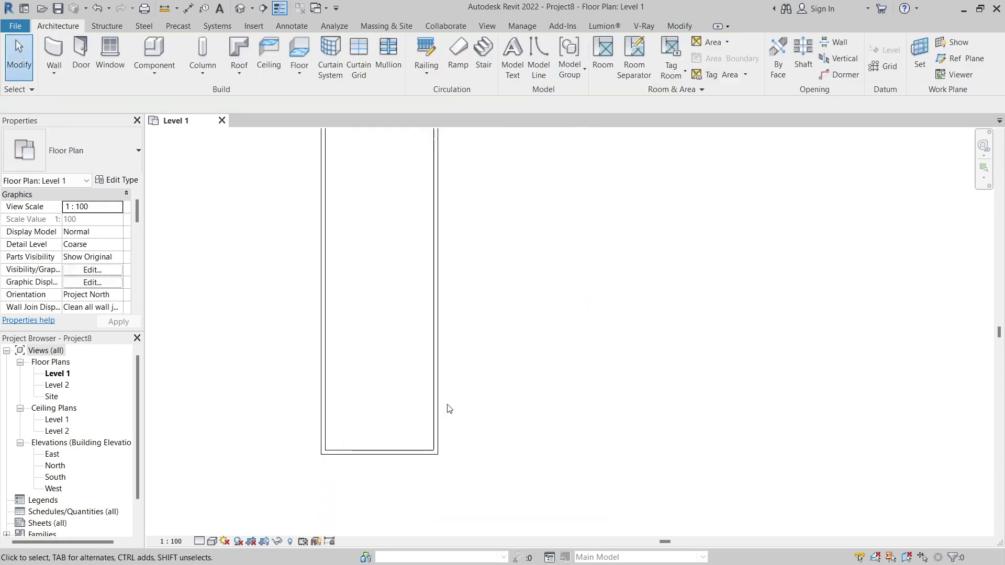
{"action": "scroll", "coordinate": [450, 409], "scroll_direction": "down", "scroll_amount": 2}
On the Level 2 plan, start an in-place component in the Generic Models category.
{"action": "double_click", "coordinate": [57, 384]}
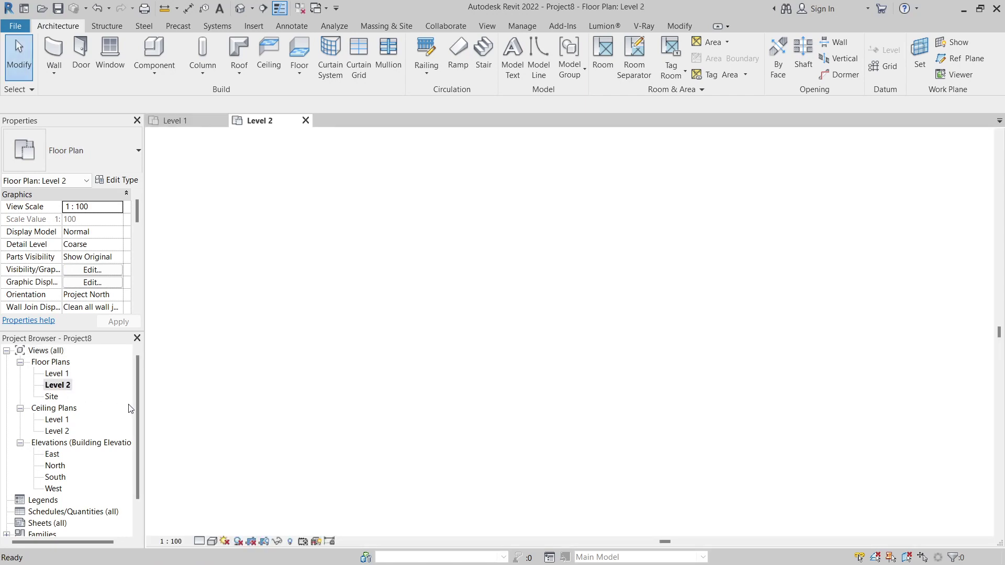
{"action": "scroll", "coordinate": [425, 346], "scroll_direction": "up", "scroll_amount": 2}
{"action": "scroll", "coordinate": [464, 307], "scroll_direction": "down", "scroll_amount": 1}
{"action": "middle_click_drag", "start_coordinate": [463, 306], "coordinate": [439, 304]}
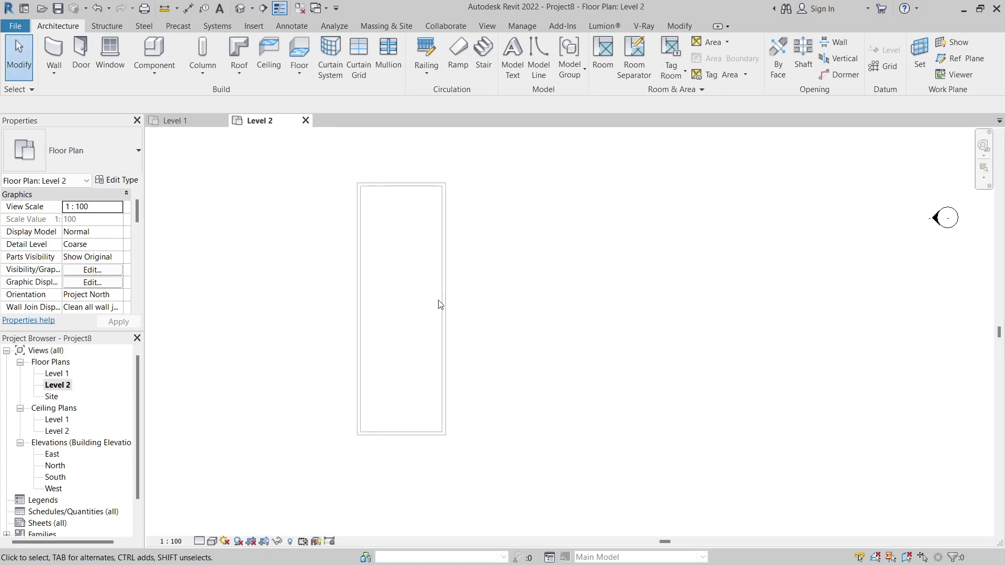
{"action": "left_click", "coordinate": [155, 74]}
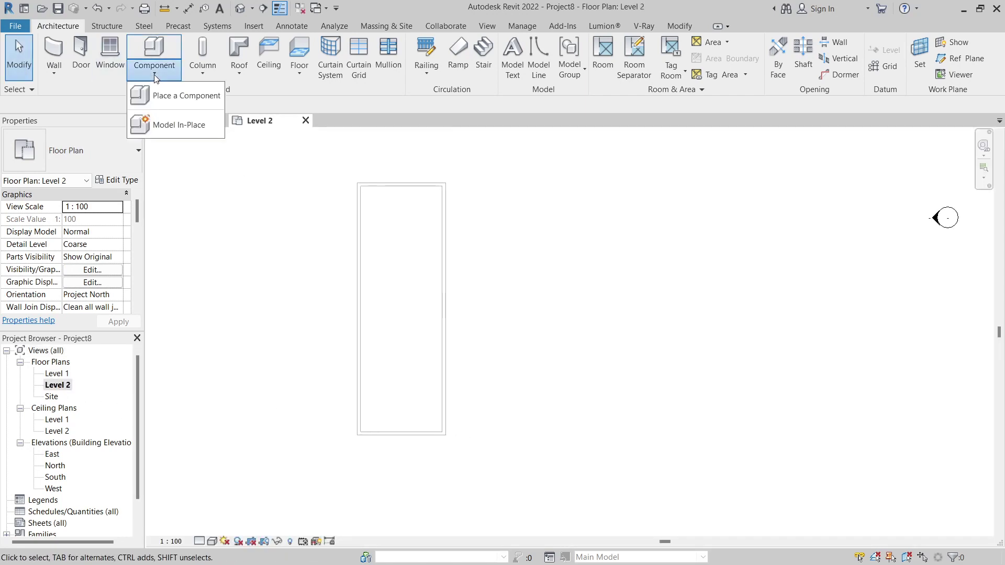
{"action": "left_click", "coordinate": [180, 125]}
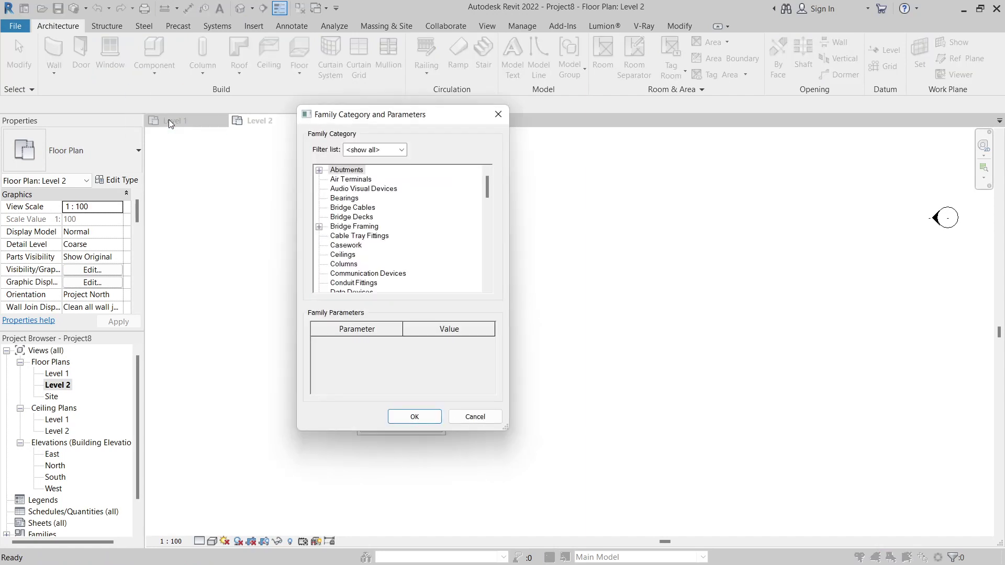
{"action": "left_click", "coordinate": [361, 230]}
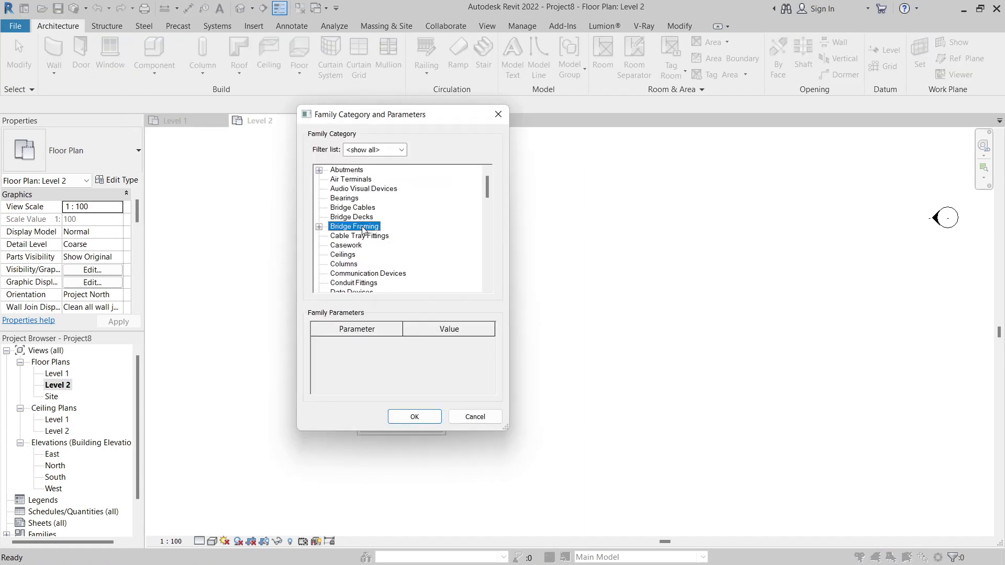
{"action": "scroll", "coordinate": [354, 269], "scroll_direction": "down", "scroll_amount": 2}
{"action": "scroll", "coordinate": [358, 268], "scroll_direction": "down", "scroll_amount": 2}
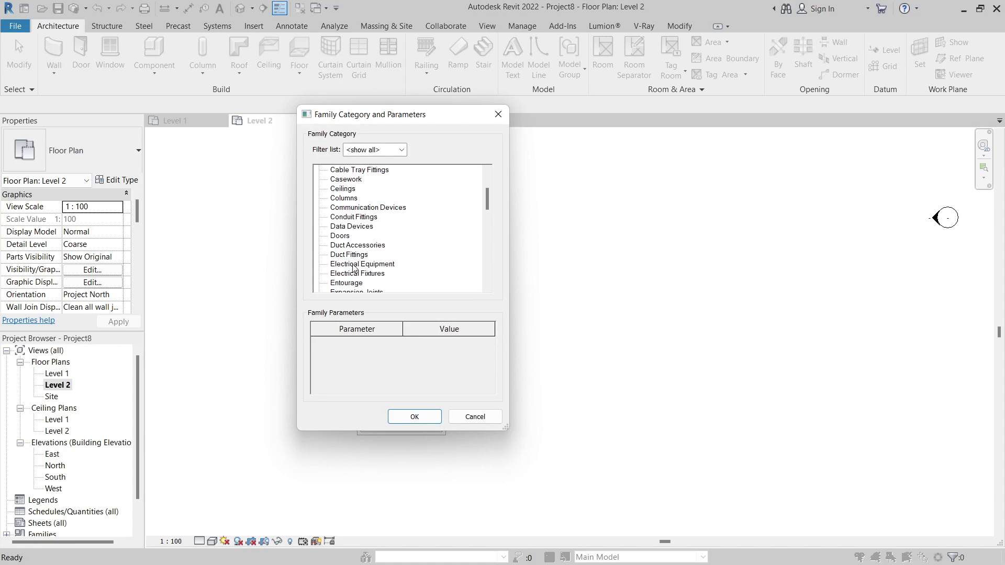
{"action": "scroll", "coordinate": [359, 267], "scroll_direction": "down", "scroll_amount": 2}
{"action": "scroll", "coordinate": [364, 266], "scroll_direction": "down", "scroll_amount": 2}
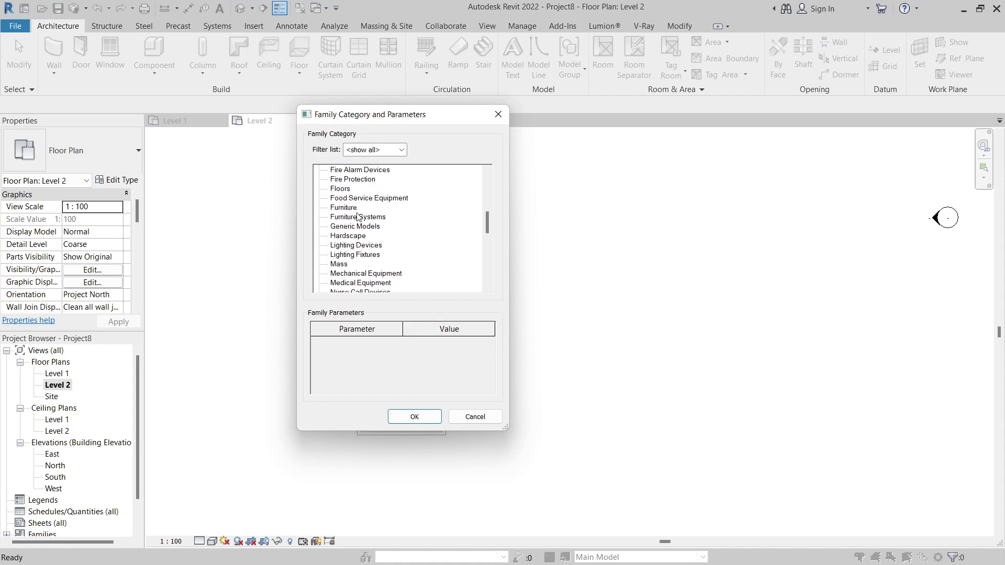
{"action": "left_click", "coordinate": [355, 227]}
{"action": "left_click", "coordinate": [415, 417]}
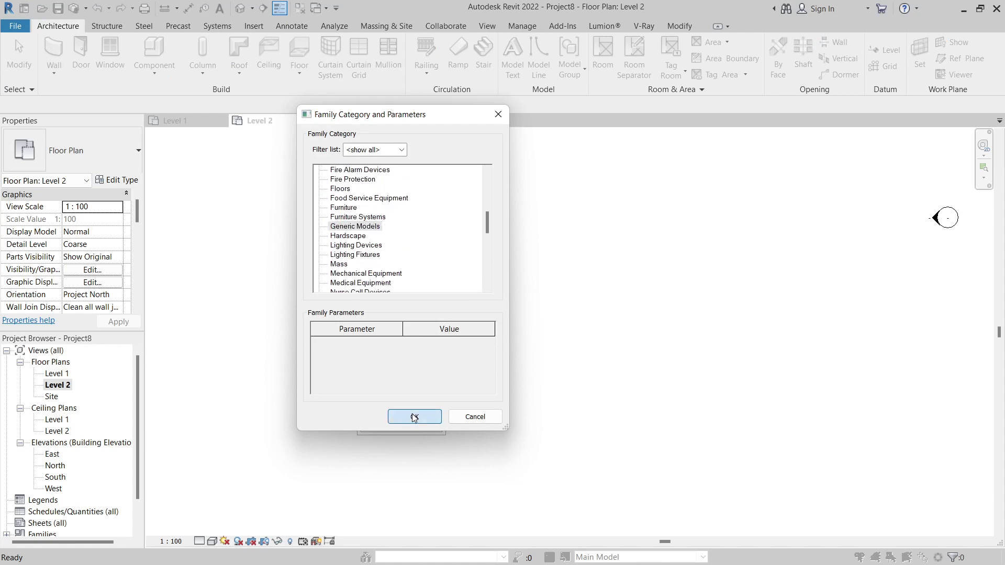
Keep the name Generic Models 1 and start a sweep using Pick Path.
{"action": "left_click", "coordinate": [502, 312]}
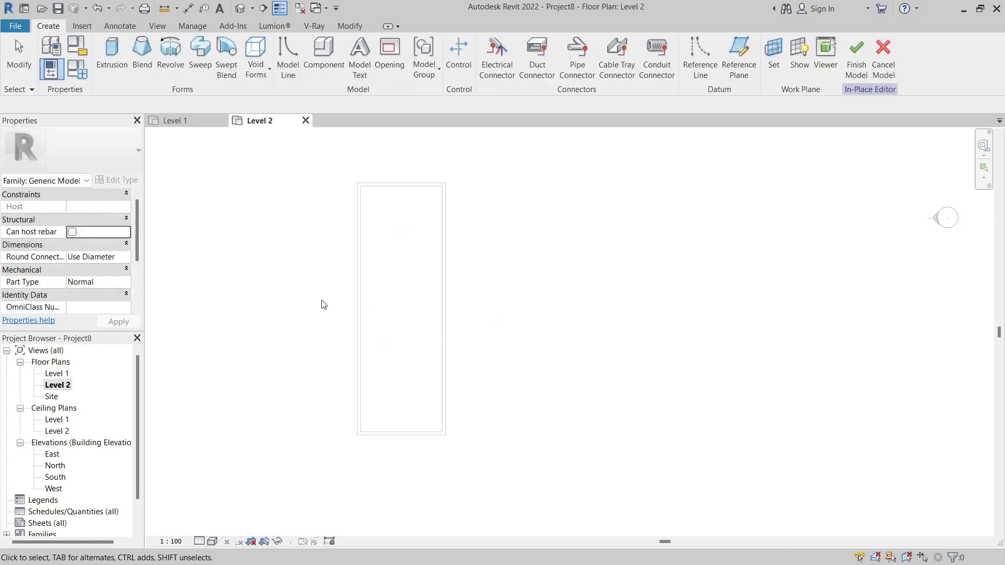
{"action": "scroll", "coordinate": [355, 307], "scroll_direction": "down", "scroll_amount": 2}
{"action": "mouse_move", "coordinate": [377, 322]}
{"action": "middle_mouse_down"}
{"action": "mouse_move", "coordinate": [355, 308]}
{"action": "mouse_move", "coordinate": [288, 321]}
{"action": "middle_mouse_up"}
{"action": "scroll", "coordinate": [329, 314], "scroll_direction": "down", "scroll_amount": 1}
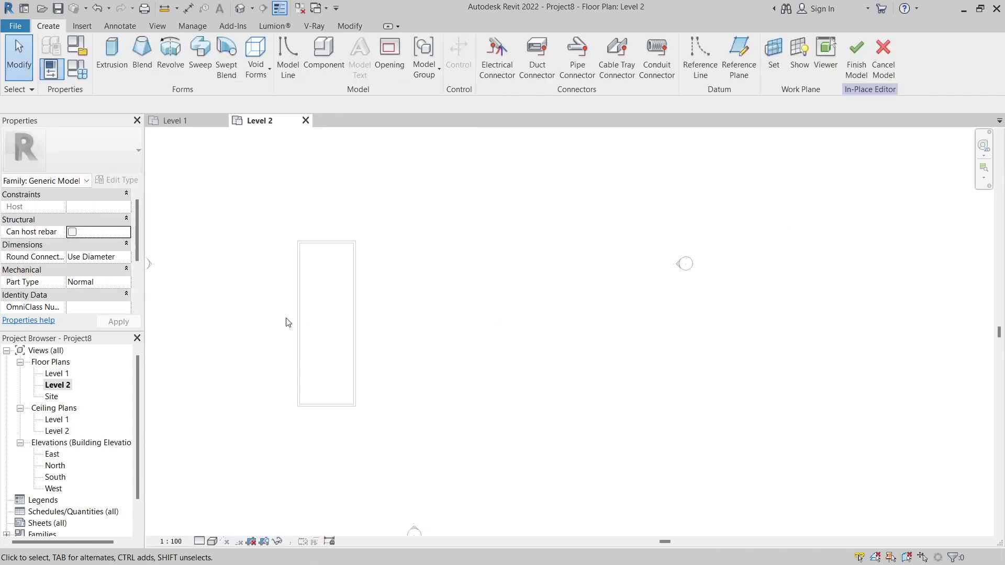
{"action": "left_click", "coordinate": [200, 57]}
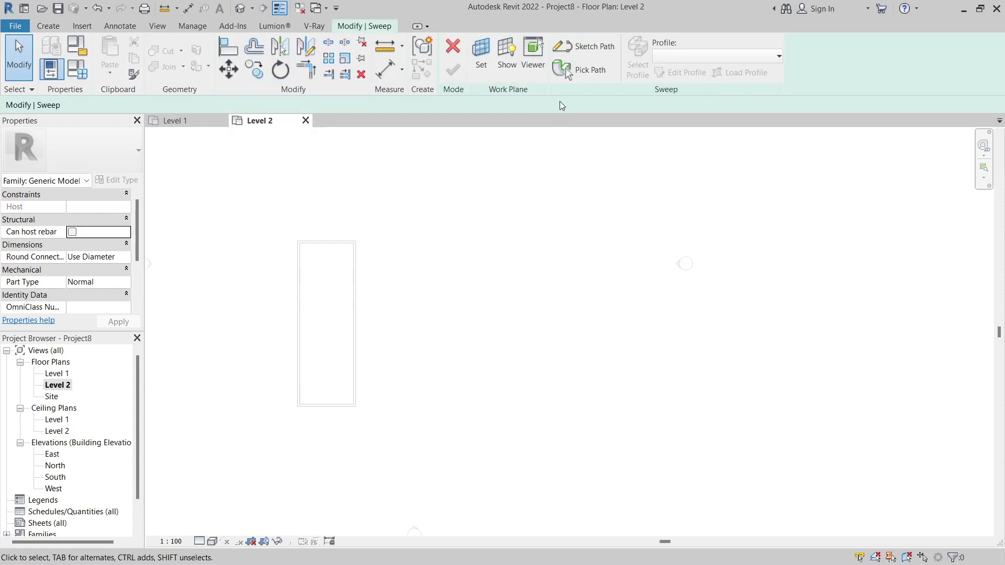
{"action": "left_click", "coordinate": [590, 70]}
{"action": "scroll", "coordinate": [357, 332], "scroll_direction": "up", "scroll_amount": 2}
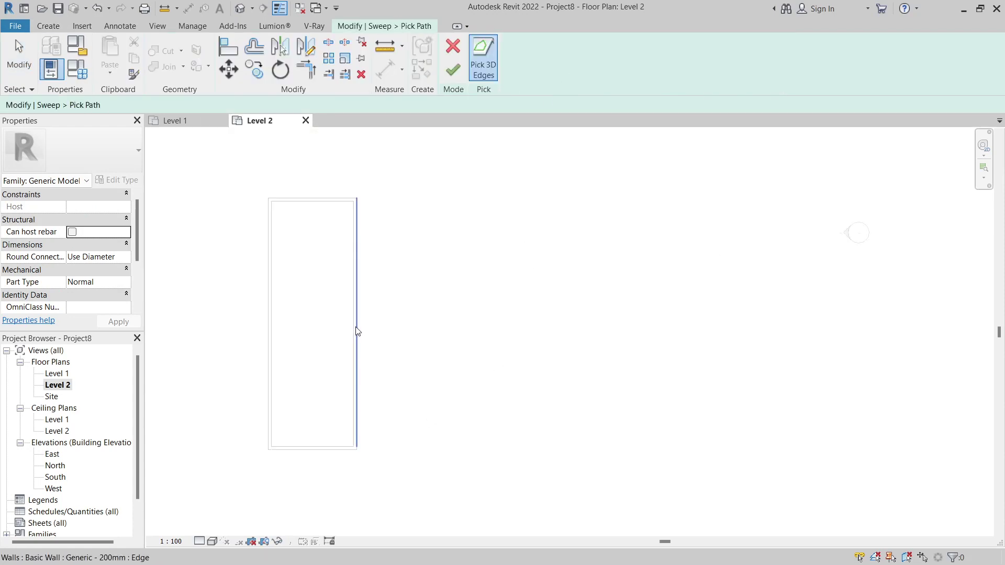
{"action": "middle_click_drag", "start_coordinate": [357, 331], "coordinate": [431, 303]}
Pick the right, top, left and bottom wall edges, then trim the path corners.
{"action": "left_click", "coordinate": [430, 303]}
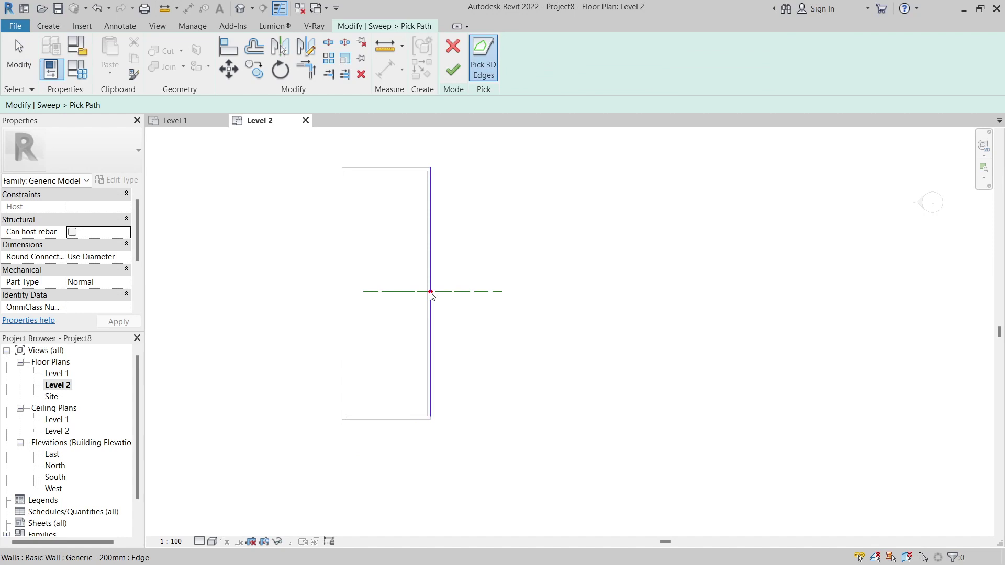
{"action": "left_click", "coordinate": [407, 171]}
{"action": "left_click", "coordinate": [342, 241]}
{"action": "left_click", "coordinate": [356, 418]}
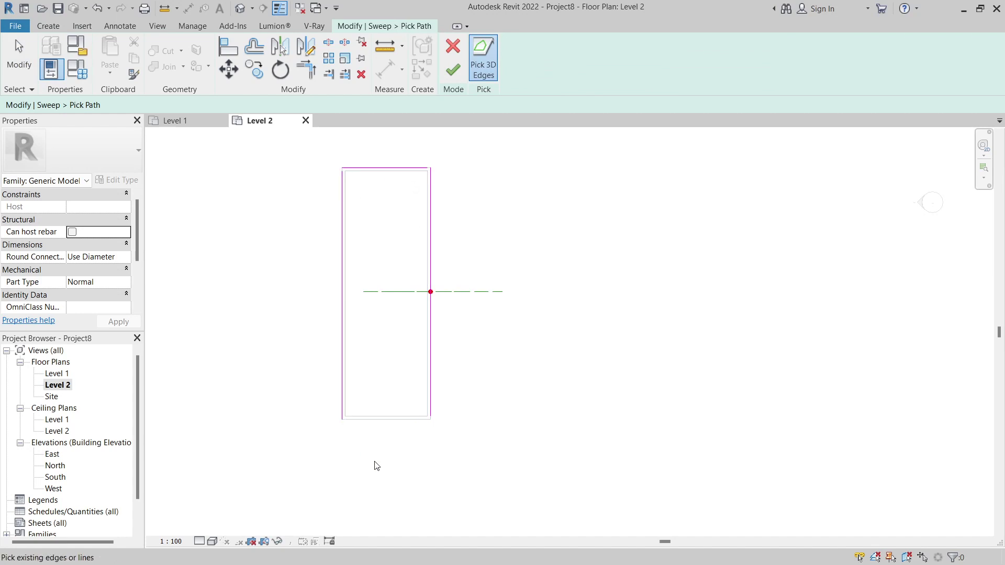
{"action": "left_click", "coordinate": [387, 417]}
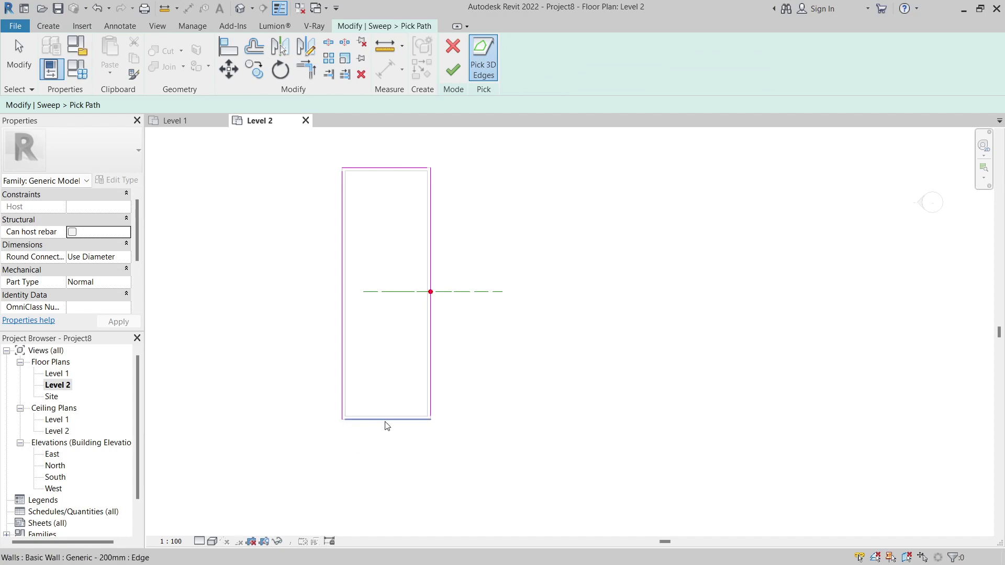
{"action": "left_click", "coordinate": [306, 70]}
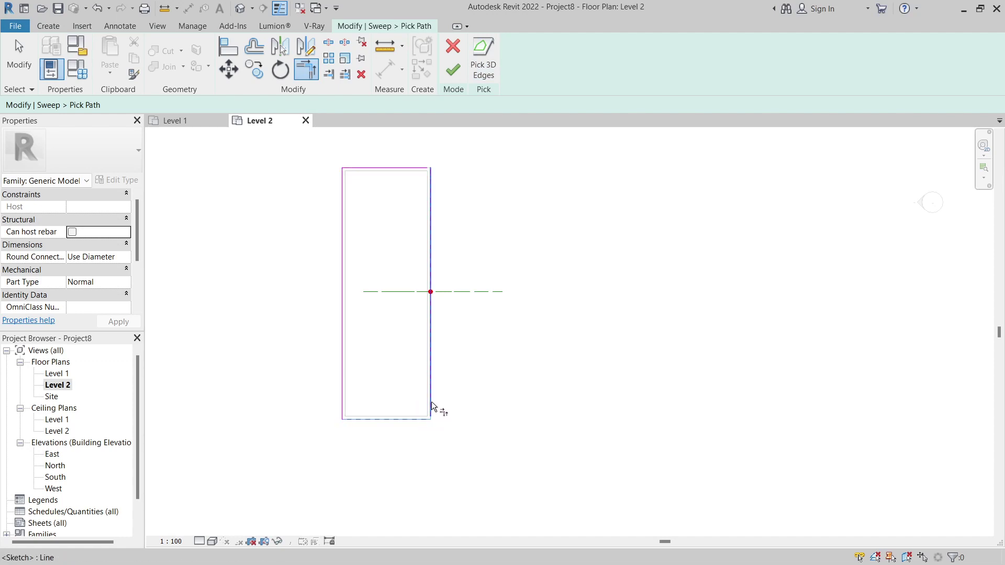
{"action": "left_click", "coordinate": [408, 167]}
{"action": "scroll", "coordinate": [422, 221], "scroll_direction": "down", "scroll_amount": 2}
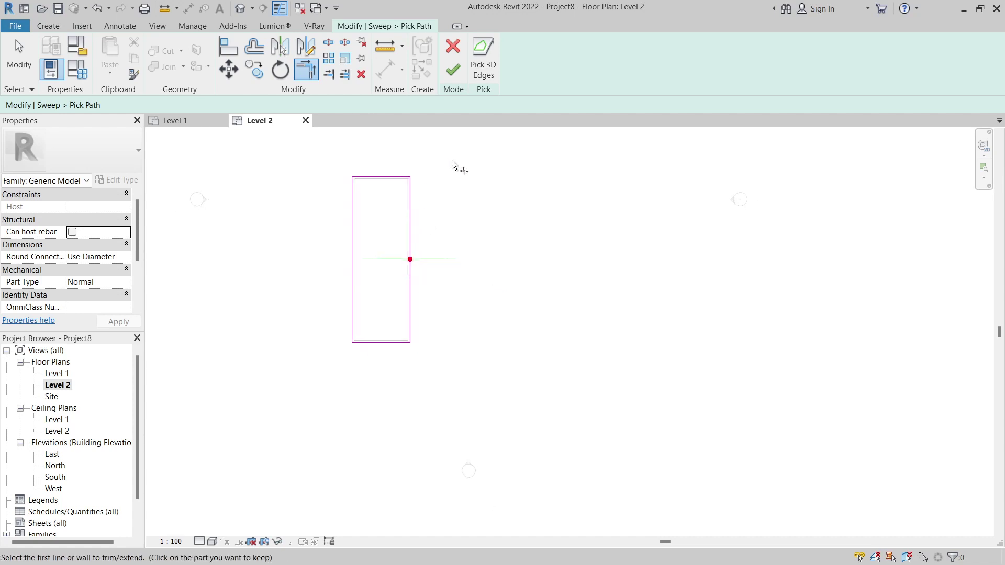
Finish the sweep path and edit the profile in Elevation: South.
{"action": "left_click", "coordinate": [458, 75]}
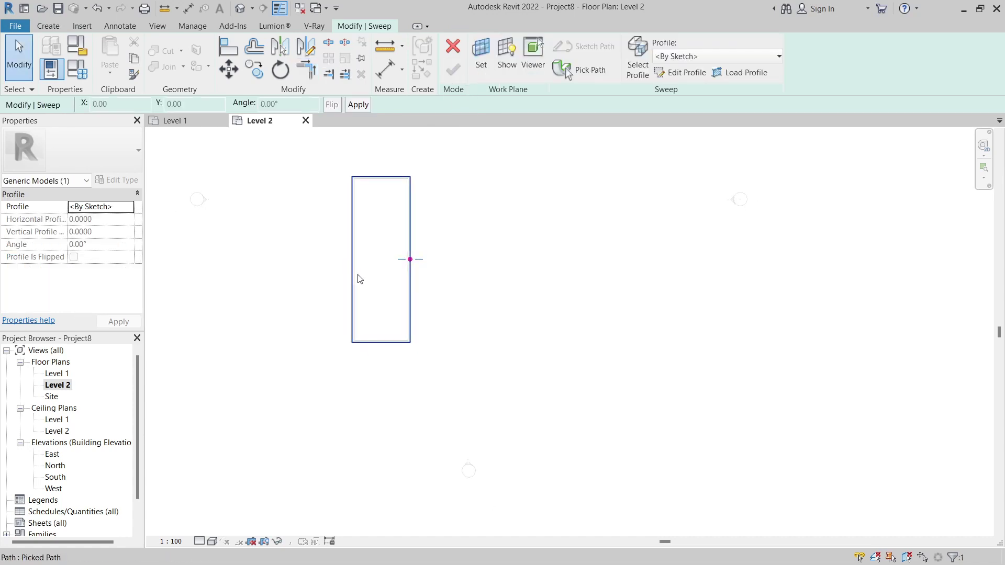
{"action": "scroll", "coordinate": [485, 244], "scroll_direction": "up", "scroll_amount": 2}
{"action": "scroll", "coordinate": [485, 244], "scroll_direction": "up", "scroll_amount": 1}
{"action": "scroll", "coordinate": [484, 235], "scroll_direction": "down", "scroll_amount": 2}
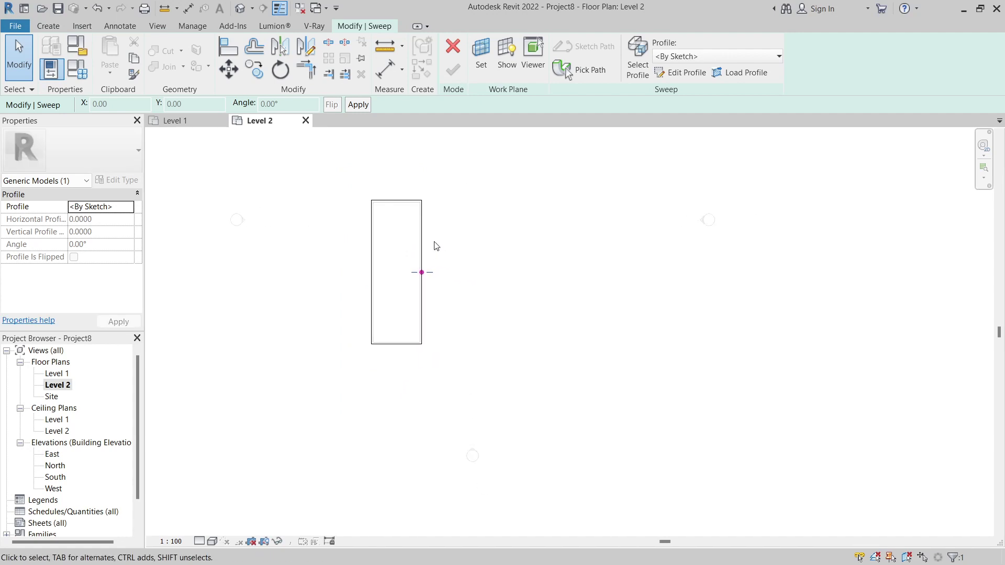
{"action": "left_click", "coordinate": [681, 72]}
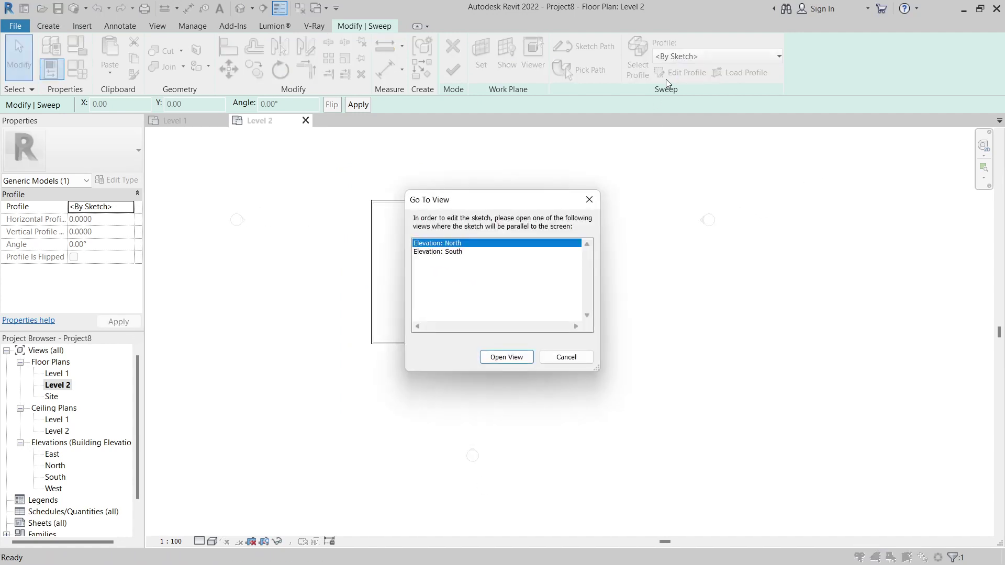
{"action": "left_click", "coordinate": [451, 253]}
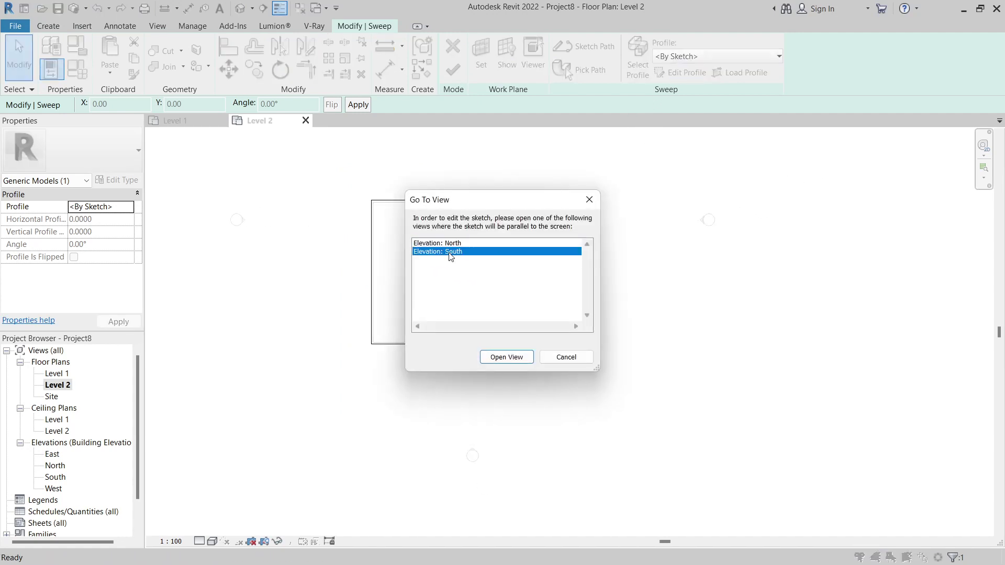
{"action": "left_click", "coordinate": [506, 358]}
Activate the profile Line tool and centre the view on the profile origin.
{"action": "left_click", "coordinate": [506, 358]}
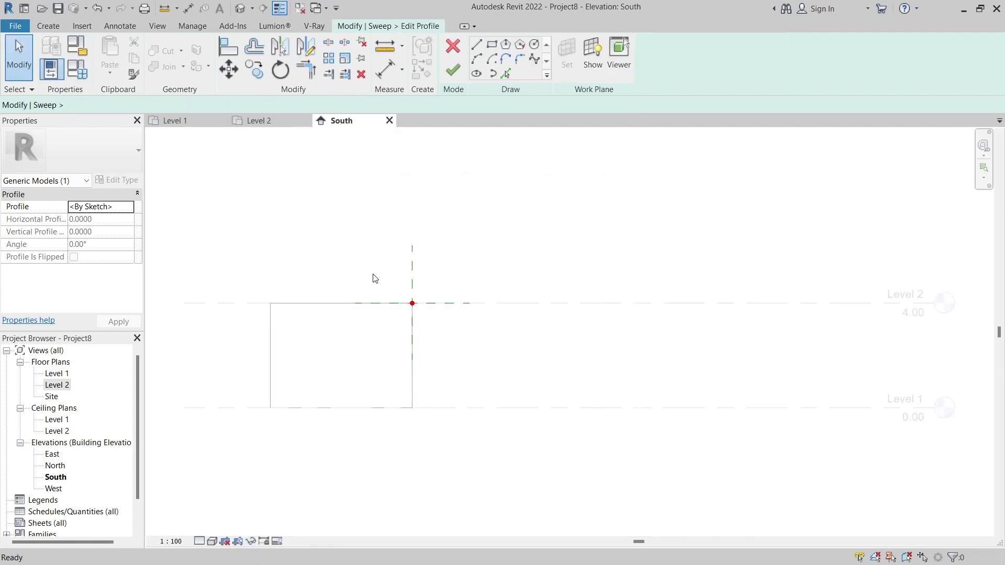
{"action": "left_click", "coordinate": [450, 286]}
{"action": "scroll", "coordinate": [450, 285], "scroll_direction": "up", "scroll_amount": 3}
{"action": "scroll", "coordinate": [463, 283], "scroll_direction": "up", "scroll_amount": 3}
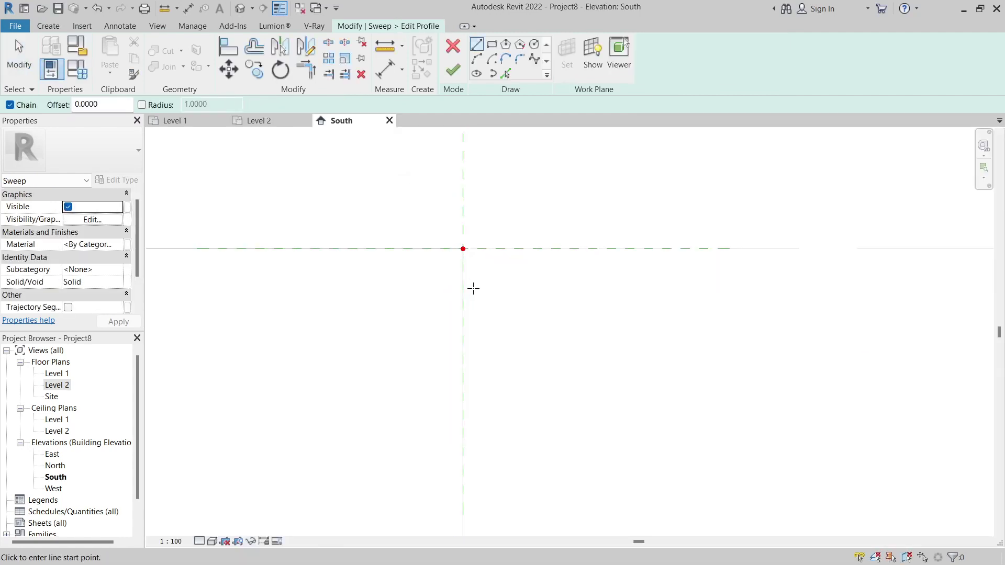
{"action": "scroll", "coordinate": [440, 267], "scroll_direction": "up", "scroll_amount": 2}
{"action": "mouse_move", "coordinate": [424, 252]}
{"action": "middle_mouse_down"}
{"action": "mouse_move", "coordinate": [436, 263]}
{"action": "mouse_move", "coordinate": [414, 284]}
{"action": "middle_mouse_up"}
{"action": "key", "text": "Escape"}
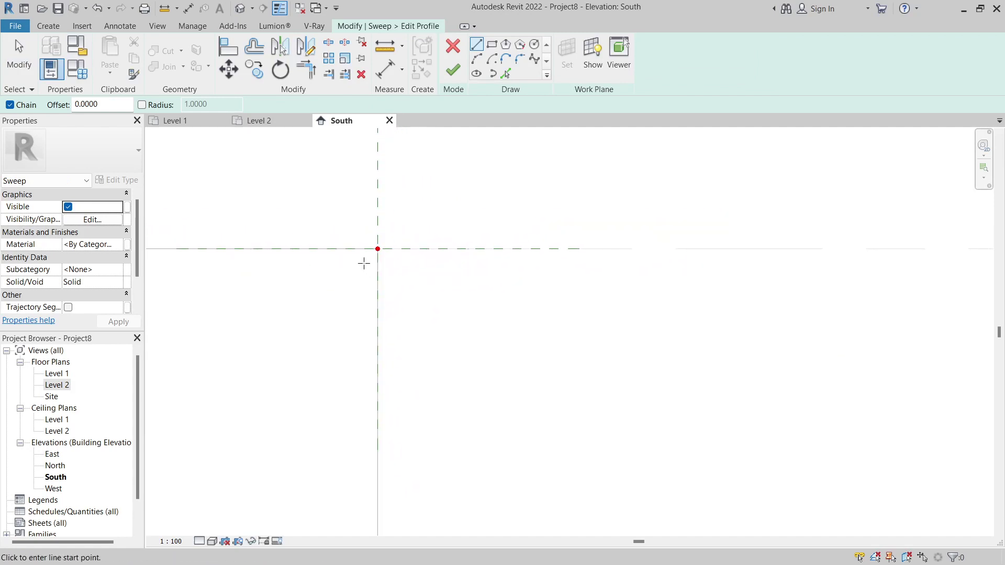
{"action": "left_click", "coordinate": [477, 45]}
Chain profile lines from the origin: 0.4, 0.6, 0.7, 0.15 and 0.05.
{"action": "left_click", "coordinate": [379, 250]}
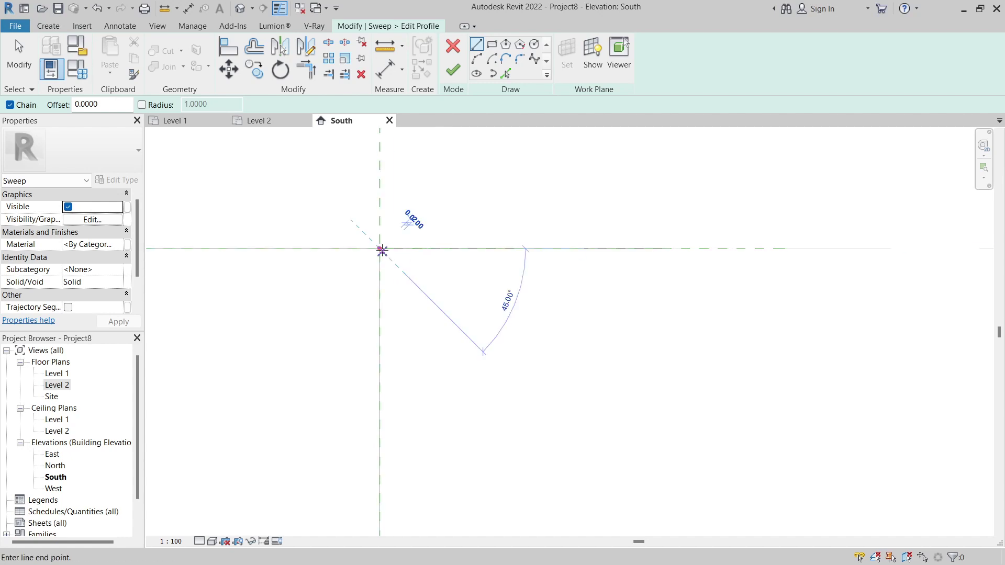
{"action": "scroll", "coordinate": [379, 314], "scroll_direction": "down", "scroll_amount": 1}
{"action": "scroll", "coordinate": [377, 391], "scroll_direction": "down", "scroll_amount": 1}
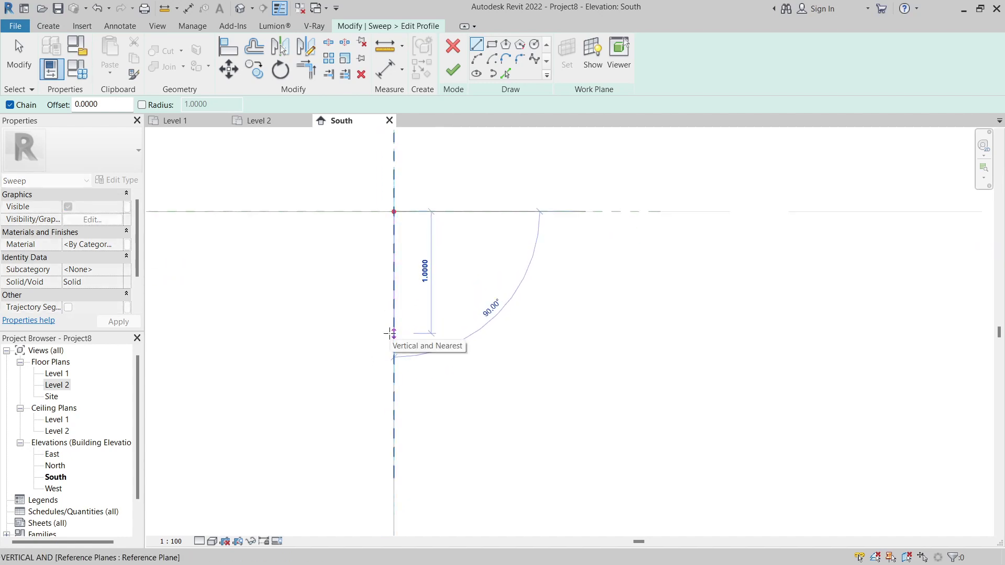
{"action": "type", "text": "0.4"}
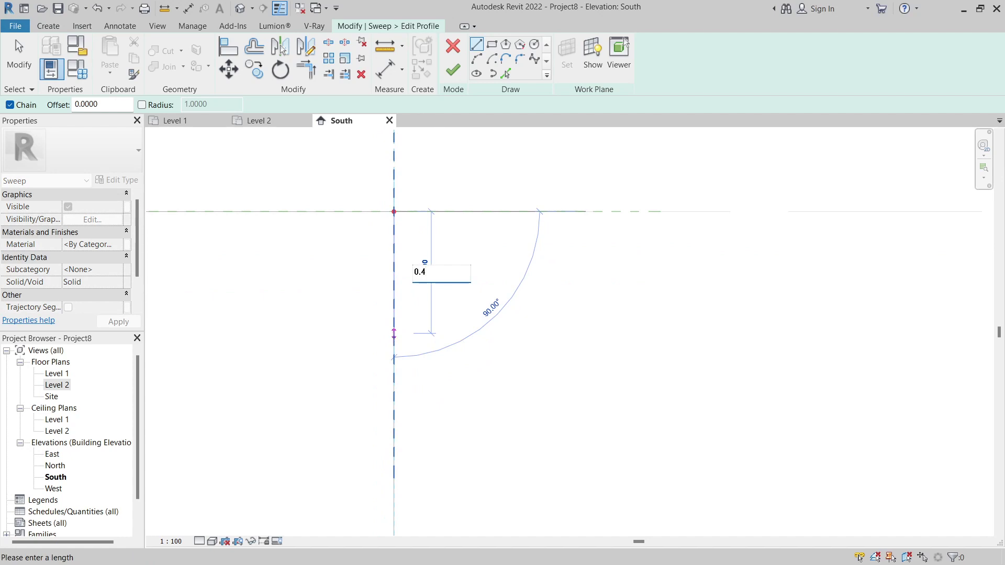
{"action": "key", "text": "Return"}
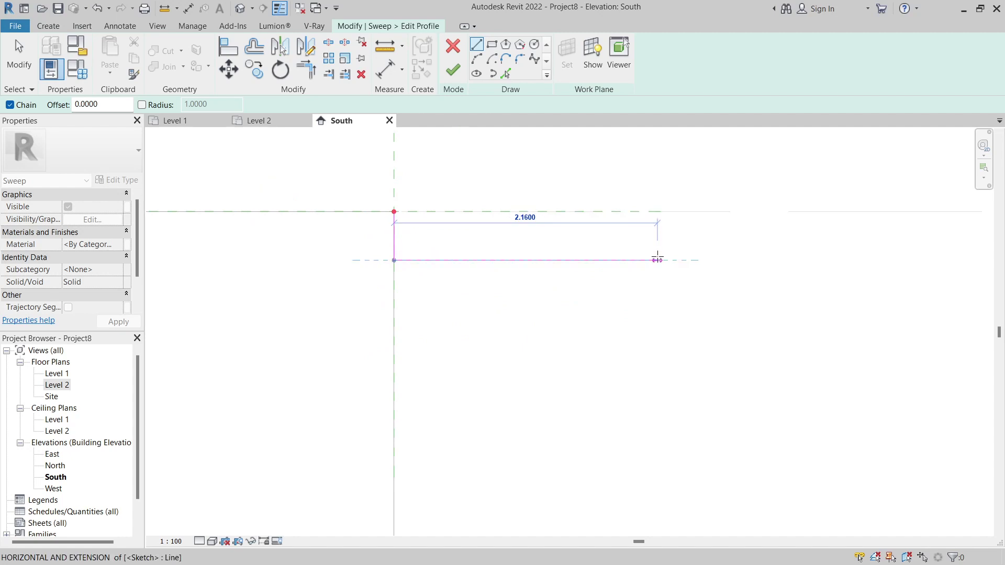
{"action": "type", "text": "0.6"}
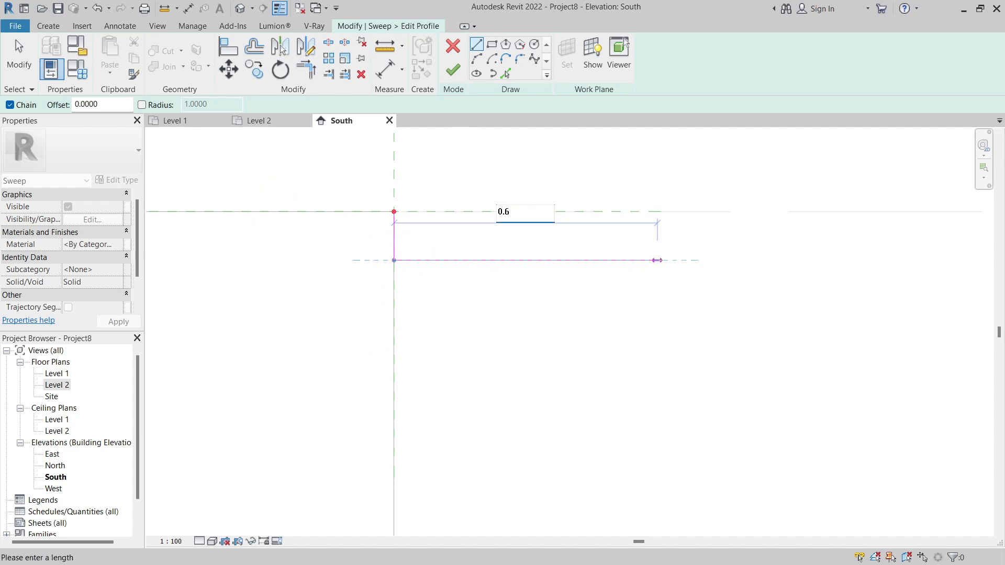
{"action": "key", "text": "Return"}
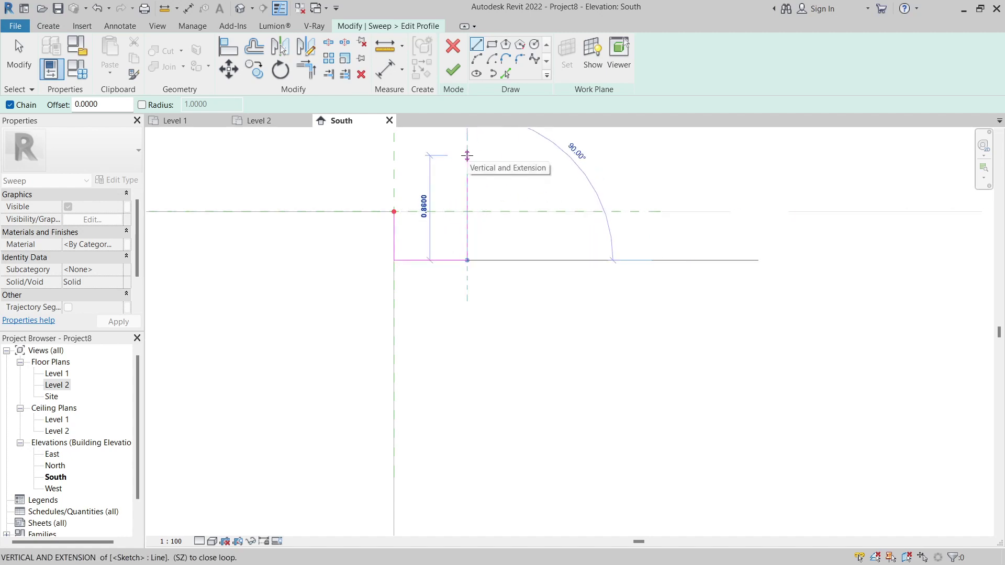
{"action": "type", "text": "0.7"}
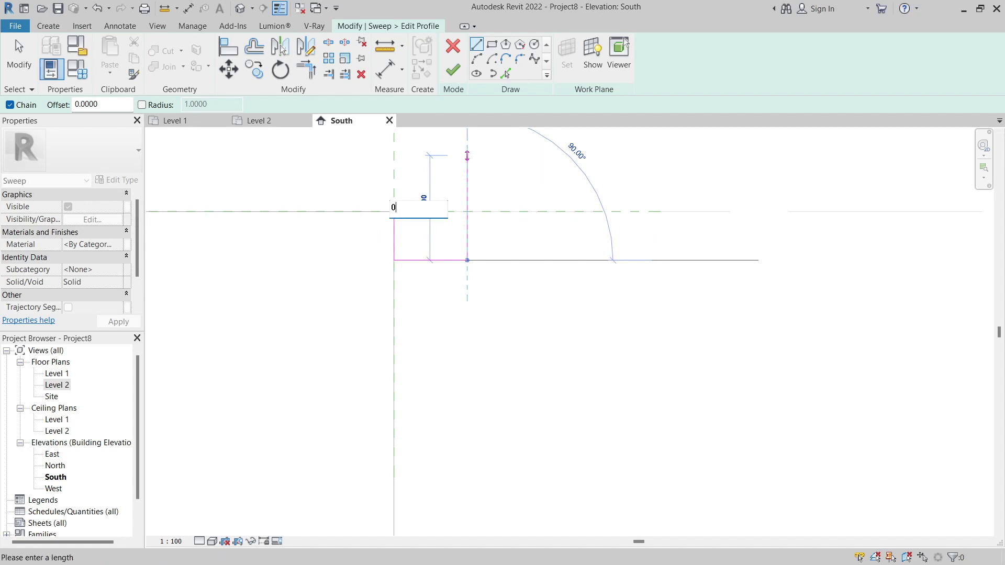
{"action": "key", "text": "Return"}
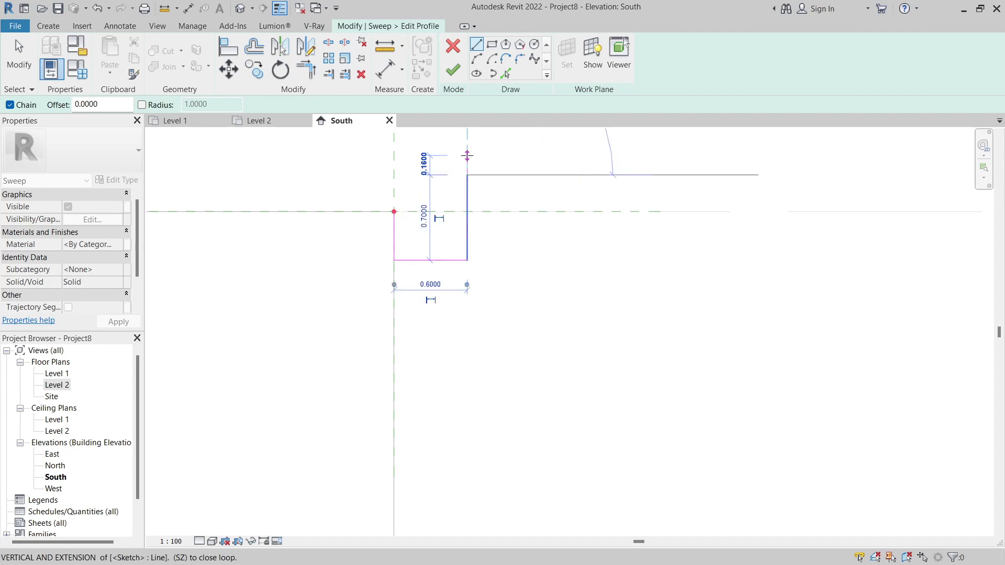
{"action": "scroll", "coordinate": [441, 167], "scroll_direction": "up", "scroll_amount": 2}
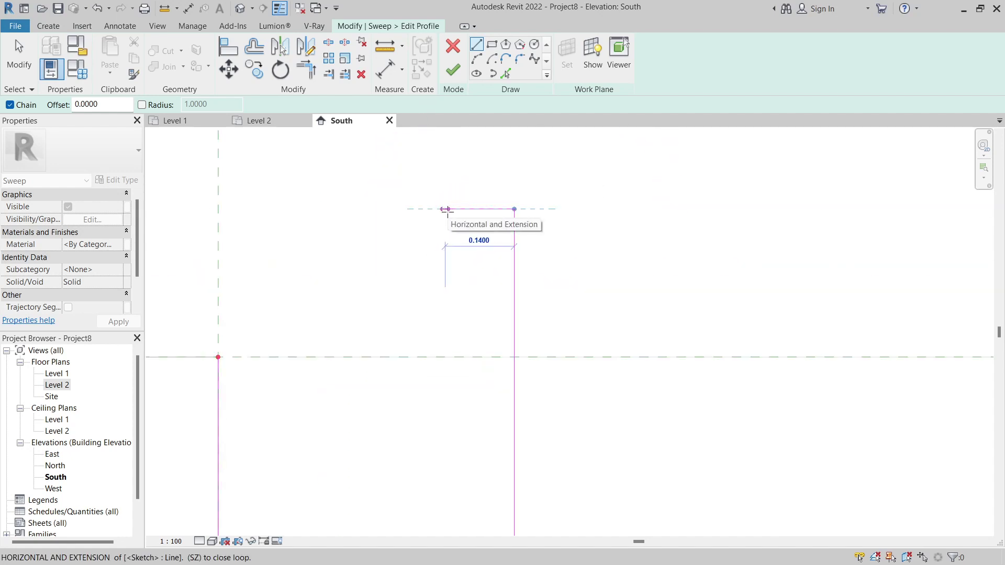
{"action": "type", "text": "0.15"}
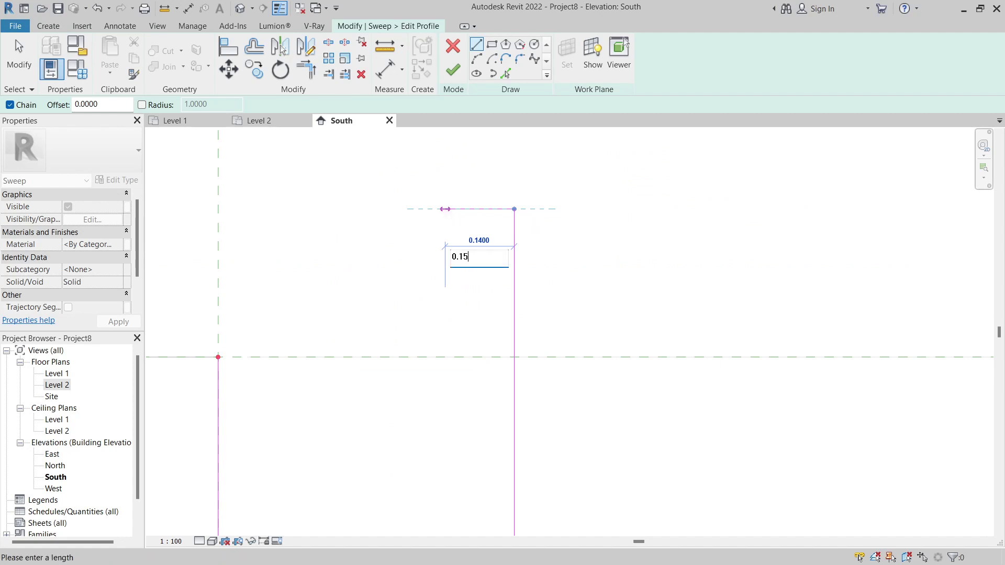
{"action": "key", "text": "Return"}
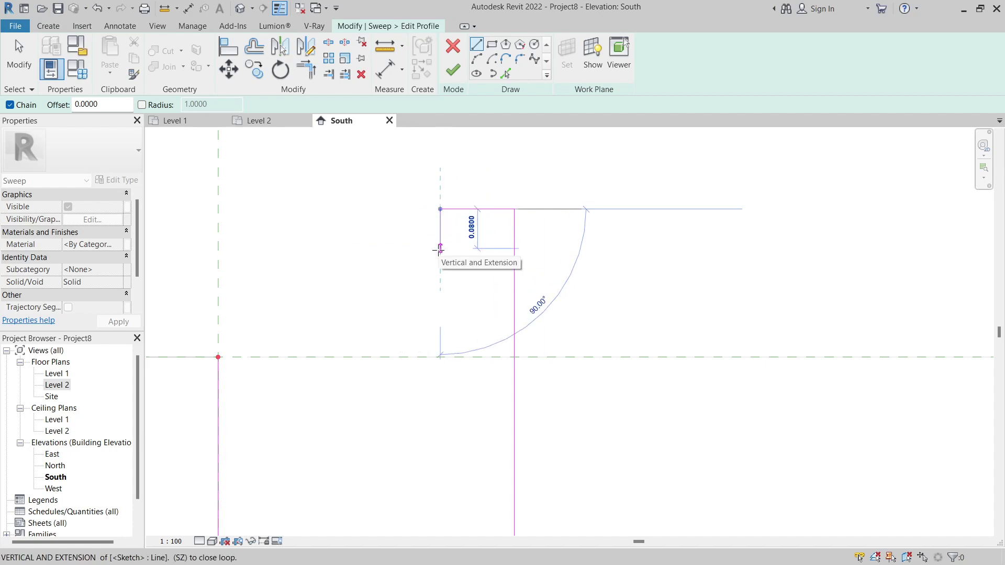
{"action": "type", "text": "0.05"}
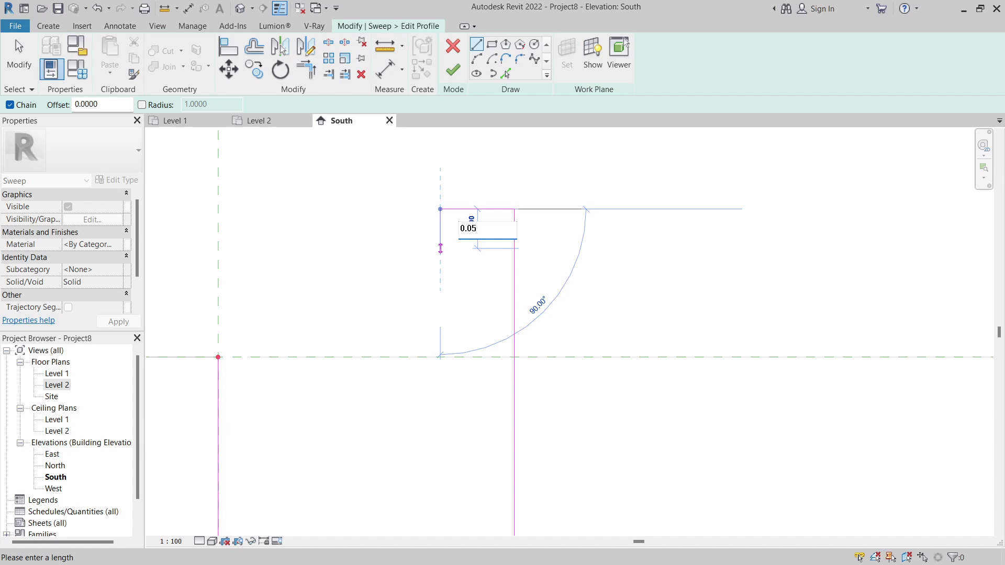
{"action": "key", "text": "Return"}
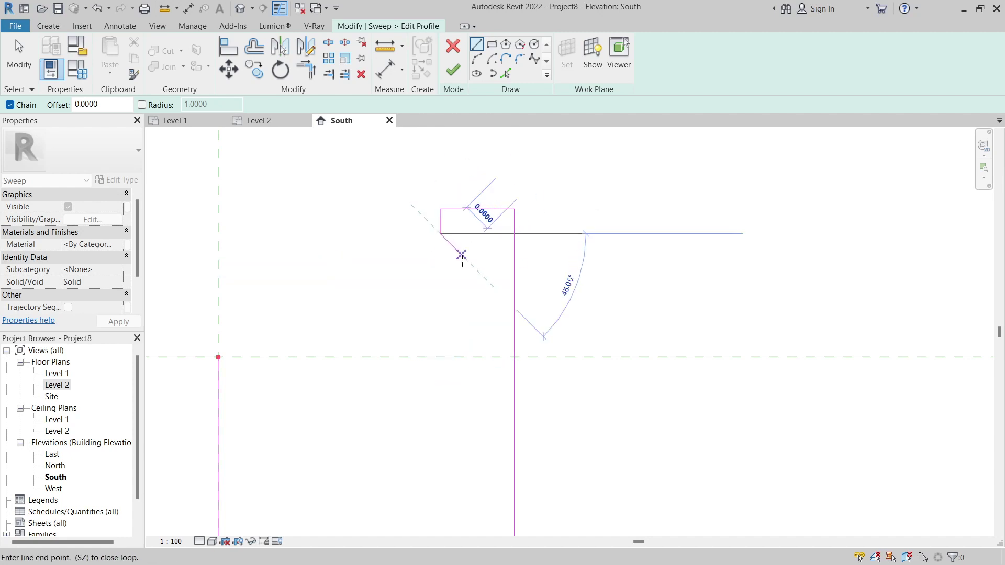
{"action": "key", "text": "Escape"}
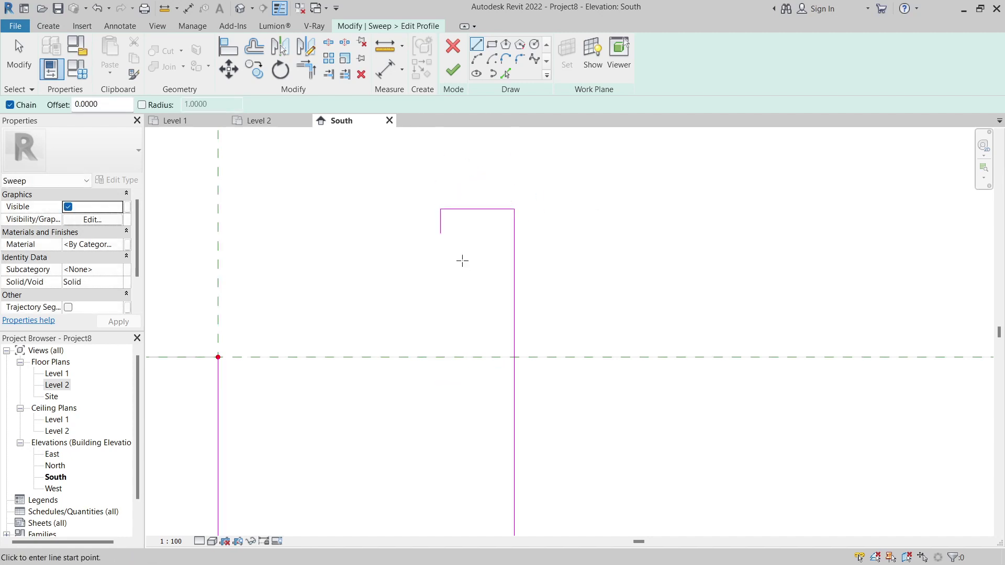
{"action": "scroll", "coordinate": [462, 261], "scroll_direction": "down", "scroll_amount": 3}
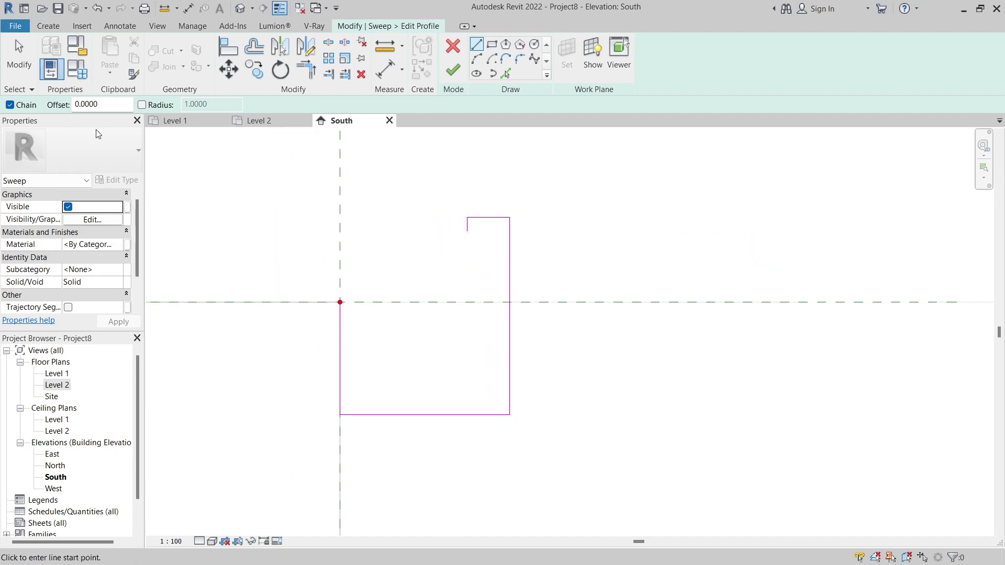
Delete the long right vertical line from the profile sketch.
{"action": "left_click", "coordinate": [19, 54]}
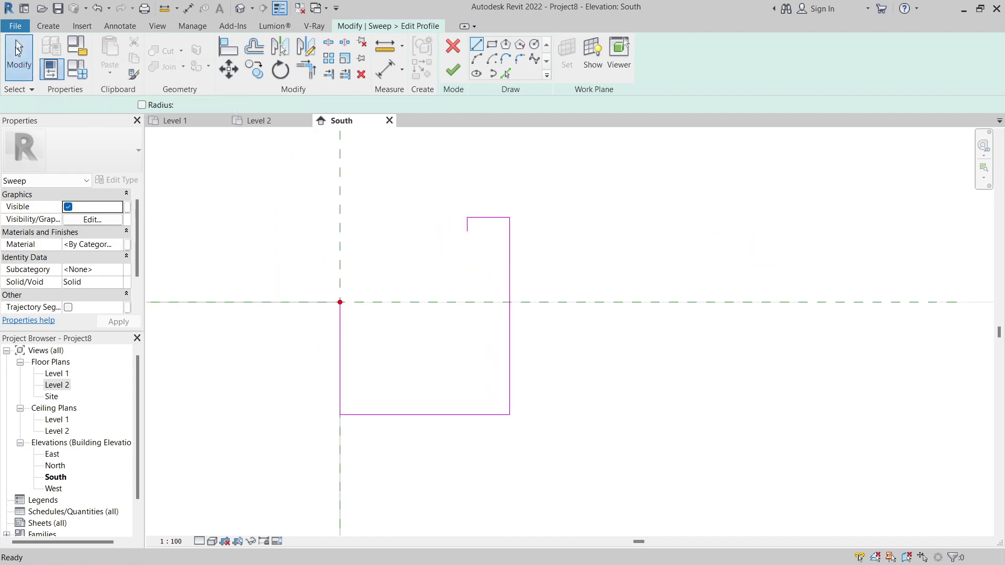
{"action": "left_click", "coordinate": [510, 274]}
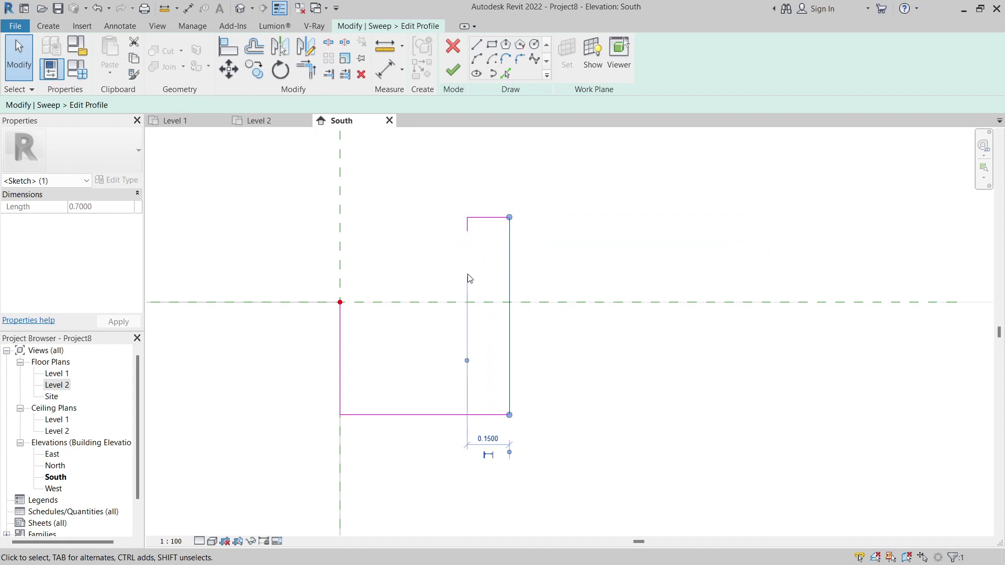
{"action": "key", "text": "Delete"}
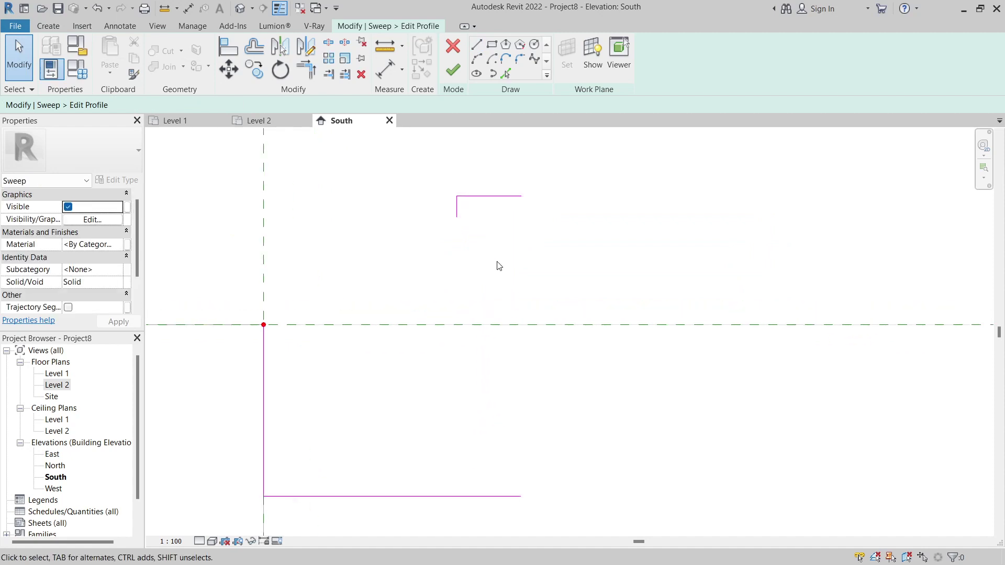
{"action": "scroll", "coordinate": [498, 265], "scroll_direction": "down", "scroll_amount": 2}
{"action": "middle_click_drag", "start_coordinate": [448, 239], "coordinate": [424, 275]}
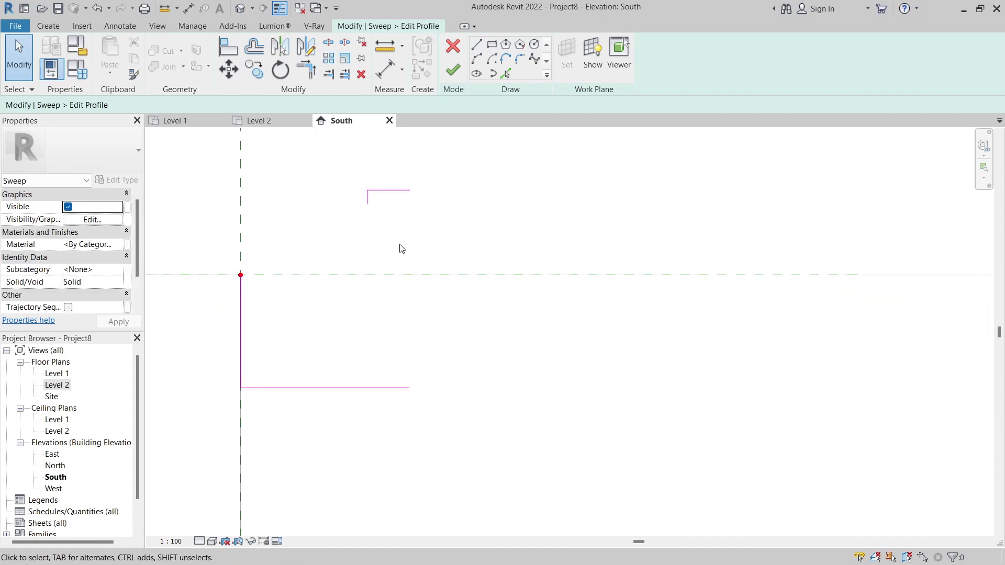
Chain stepped lines down from the top ledge's end: 0.15, 0.1, 0.1.
{"action": "left_click", "coordinate": [477, 45]}
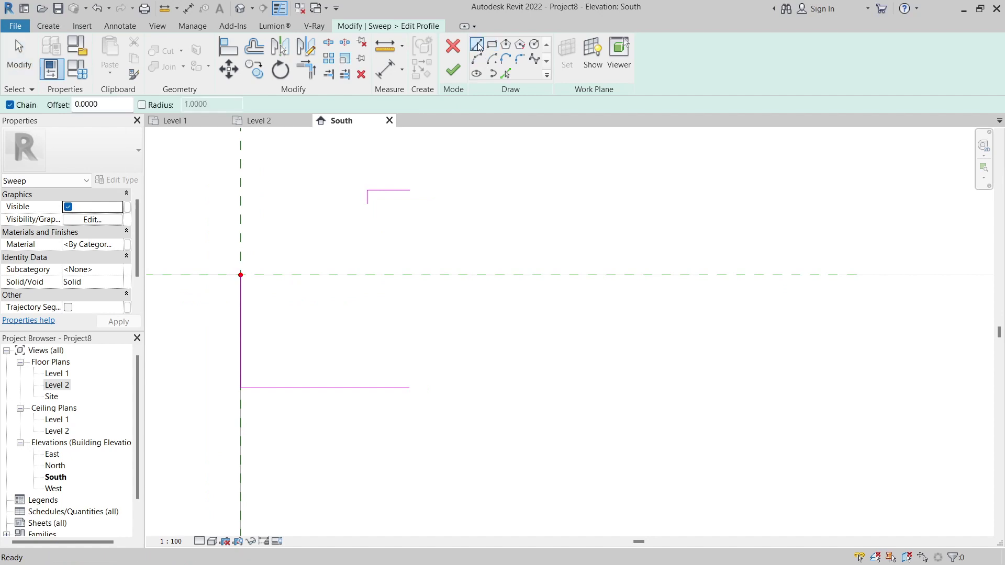
{"action": "left_click", "coordinate": [417, 191]}
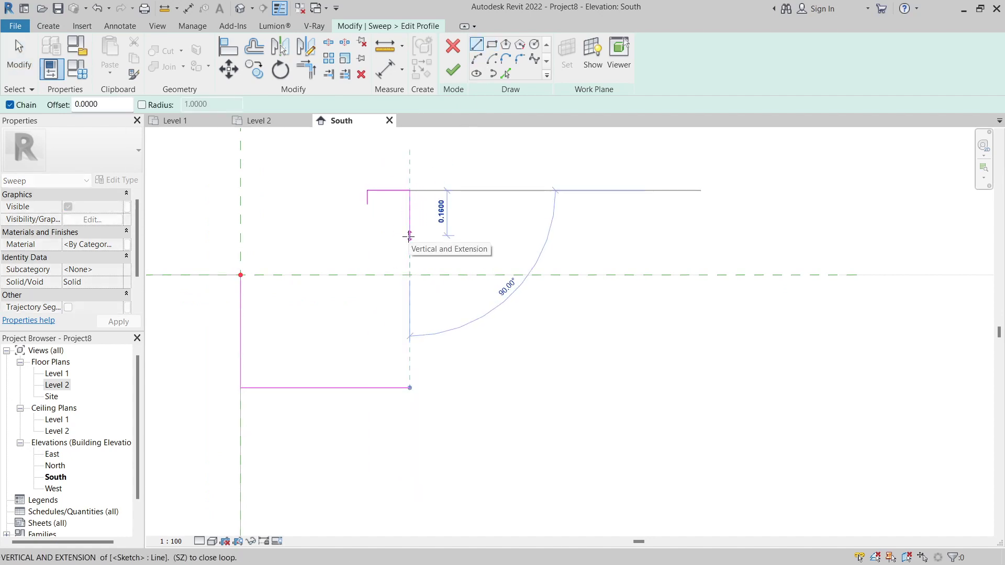
{"action": "type", "text": "0.1"}
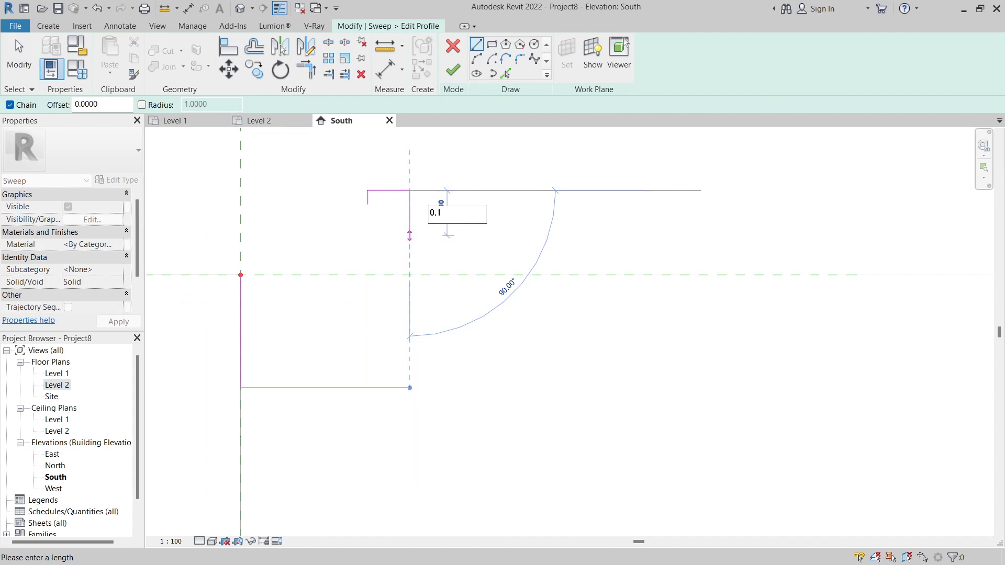
{"action": "type", "text": "5"}
{"action": "key", "text": "Return"}
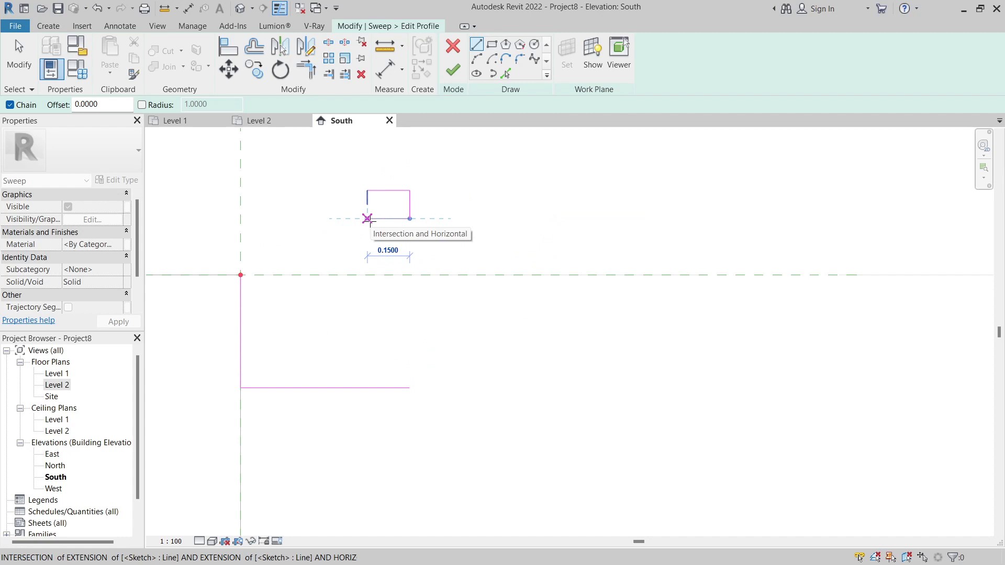
{"action": "type", "text": "0."}
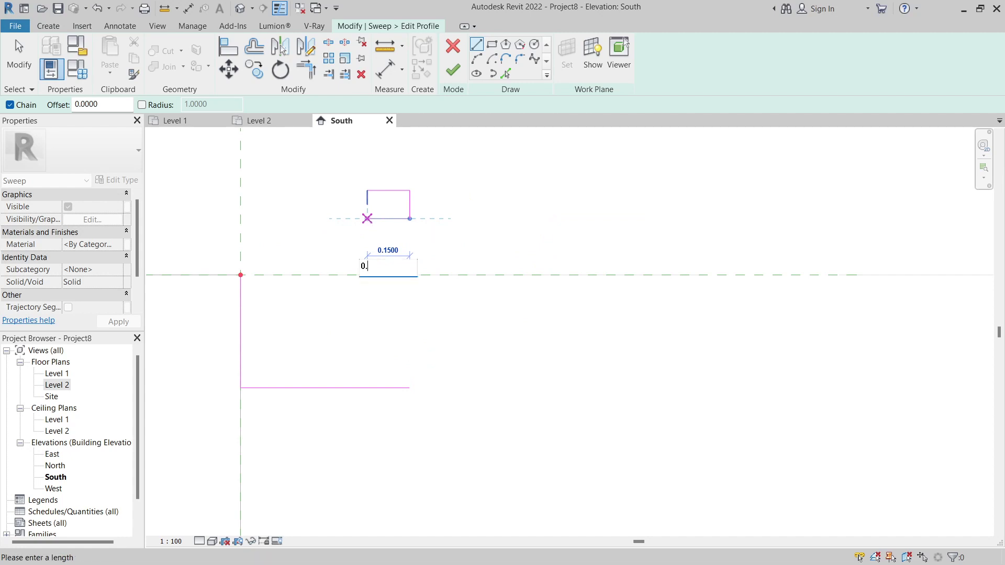
{"action": "type", "text": "5"}
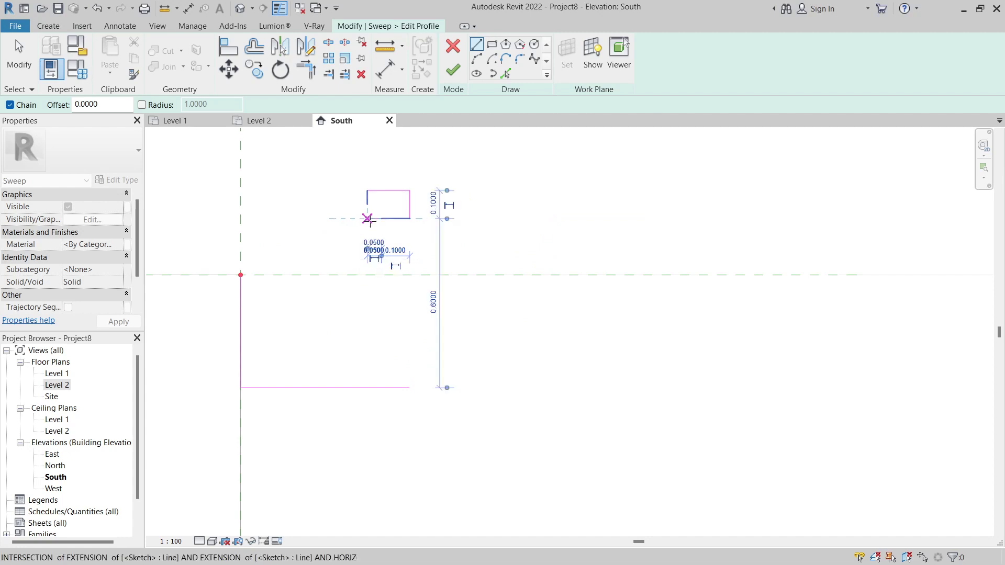
{"action": "key", "text": "Return"}
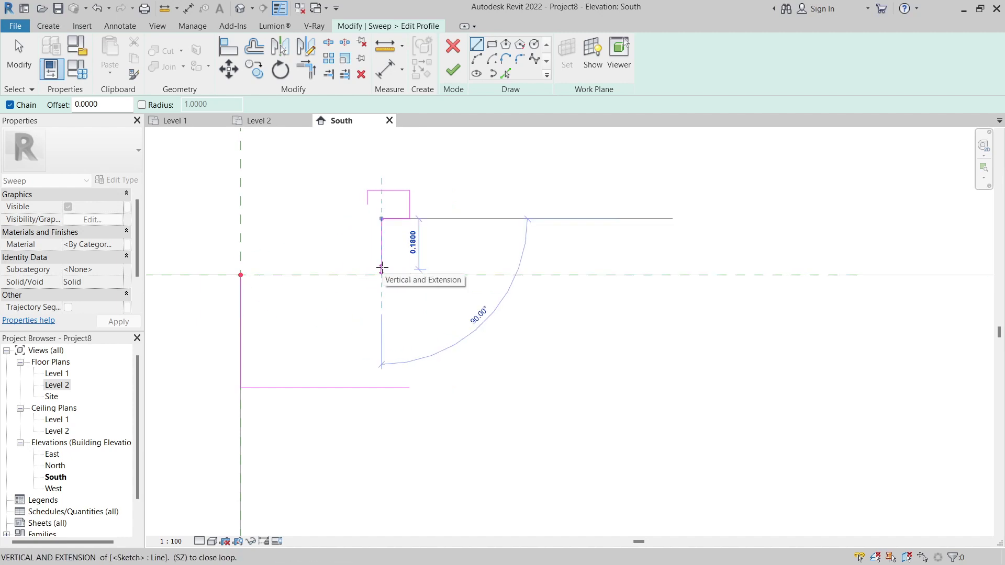
{"action": "type", "text": "0.1"}
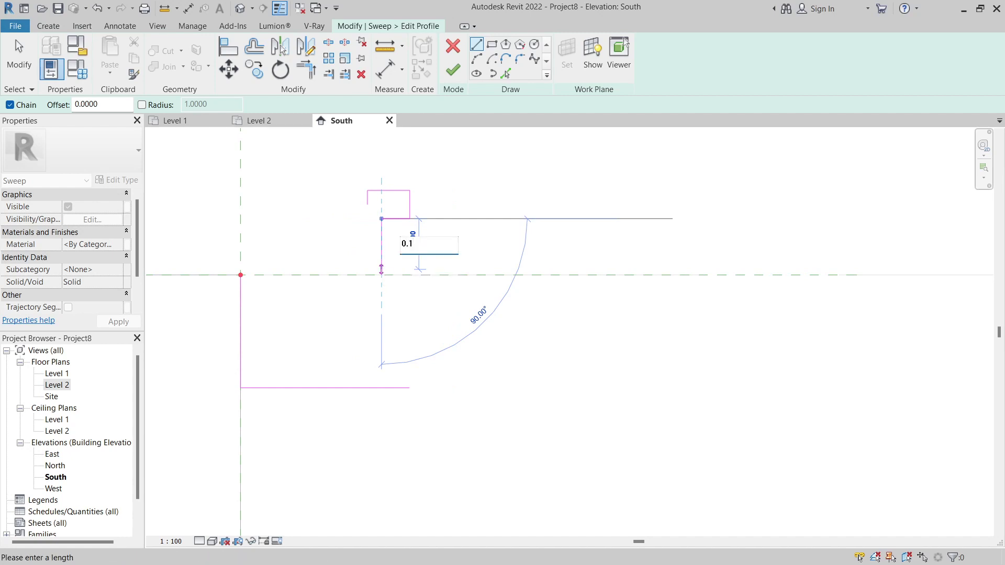
{"action": "key", "text": "Return"}
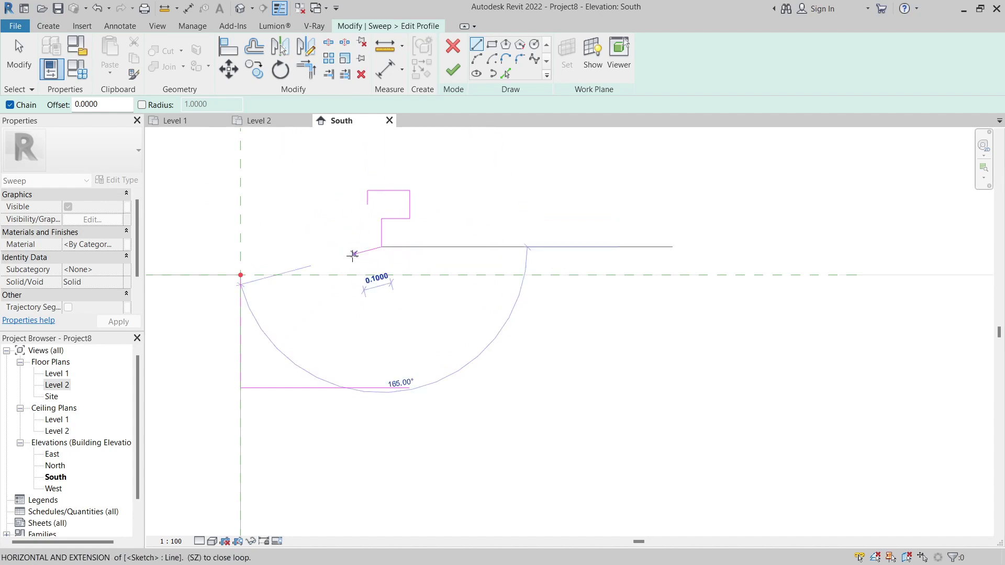
Drag the bottom profile line's end grip to shorten it to 0.4.
{"action": "left_click", "coordinate": [149, 180]}
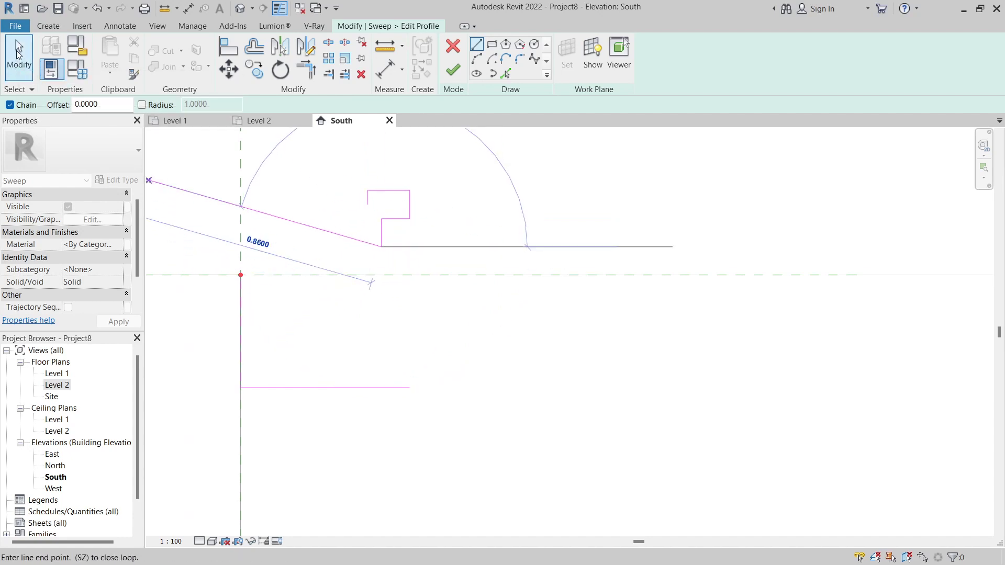
{"action": "left_click", "coordinate": [18, 49]}
{"action": "scroll", "coordinate": [346, 325], "scroll_direction": "down", "scroll_amount": 1}
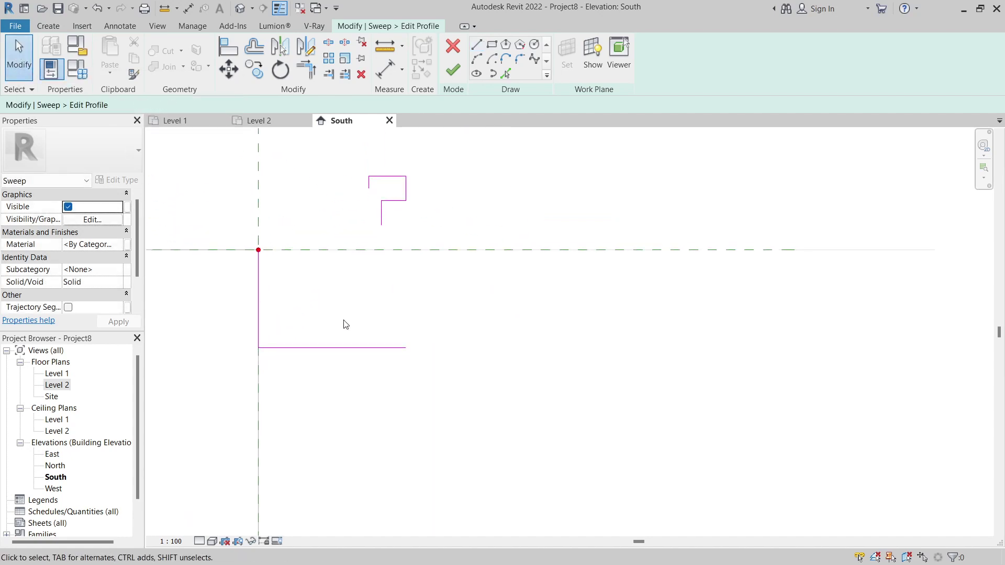
{"action": "left_click", "coordinate": [351, 348]}
{"action": "left_click_drag", "start_coordinate": [405, 348], "coordinate": [358, 347]}
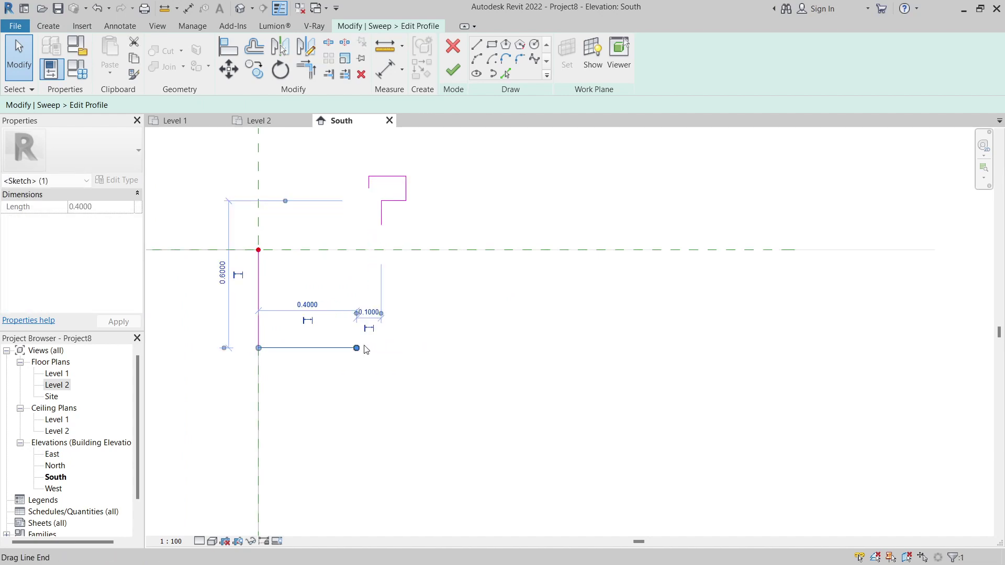
{"action": "left_click", "coordinate": [459, 336]}
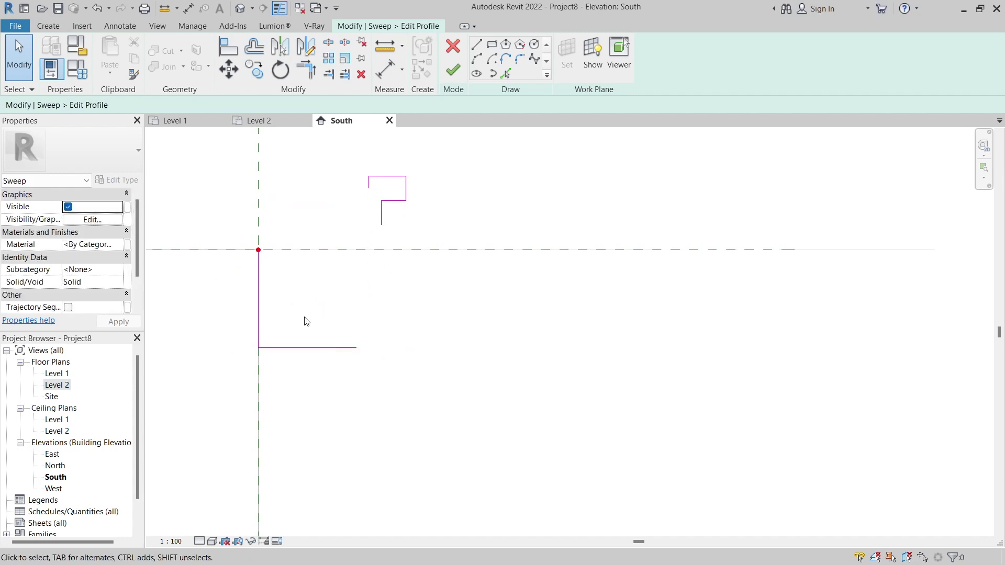
Chain a step from the bottom edge's end: 0.1 up, 0.05 across, 0.1 vertical.
{"action": "left_click", "coordinate": [478, 46]}
{"action": "left_click", "coordinate": [357, 348]}
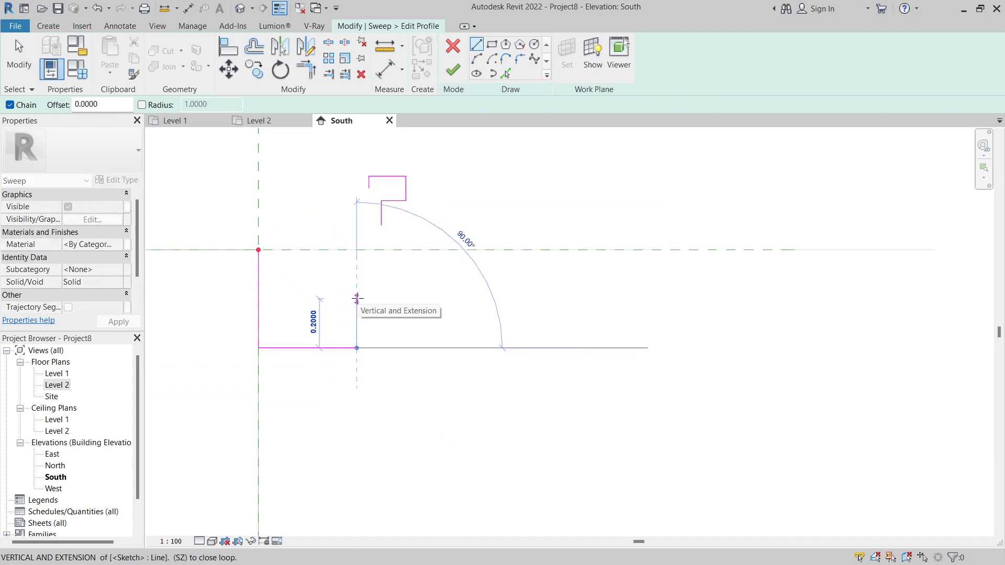
{"action": "type", "text": "0.1"}
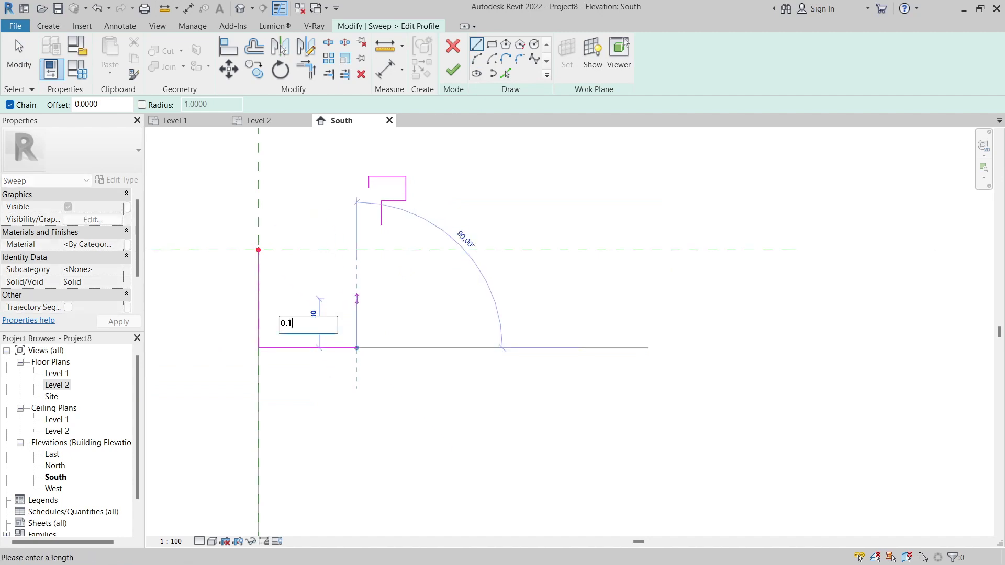
{"action": "key", "text": "Return"}
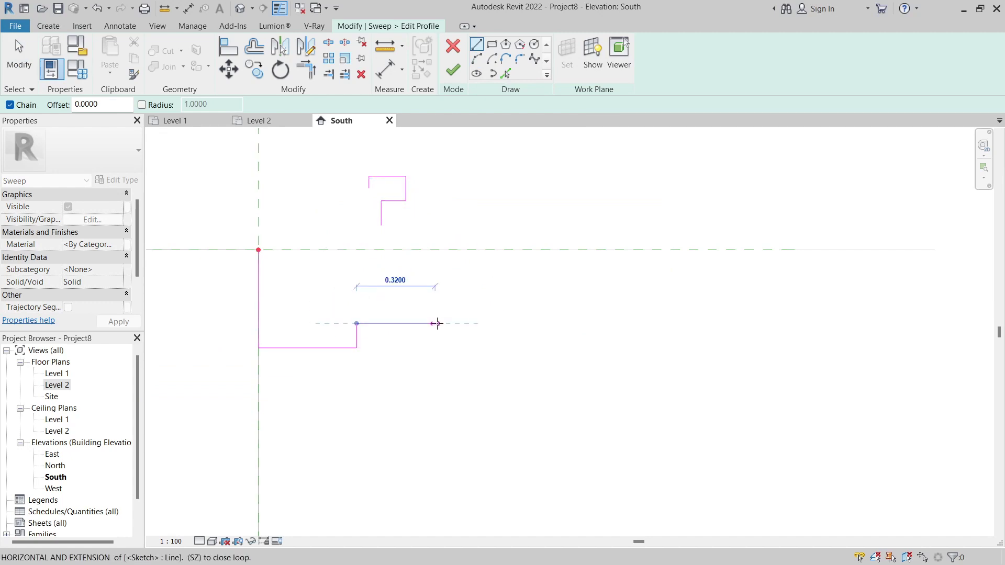
{"action": "type", "text": "0.05"}
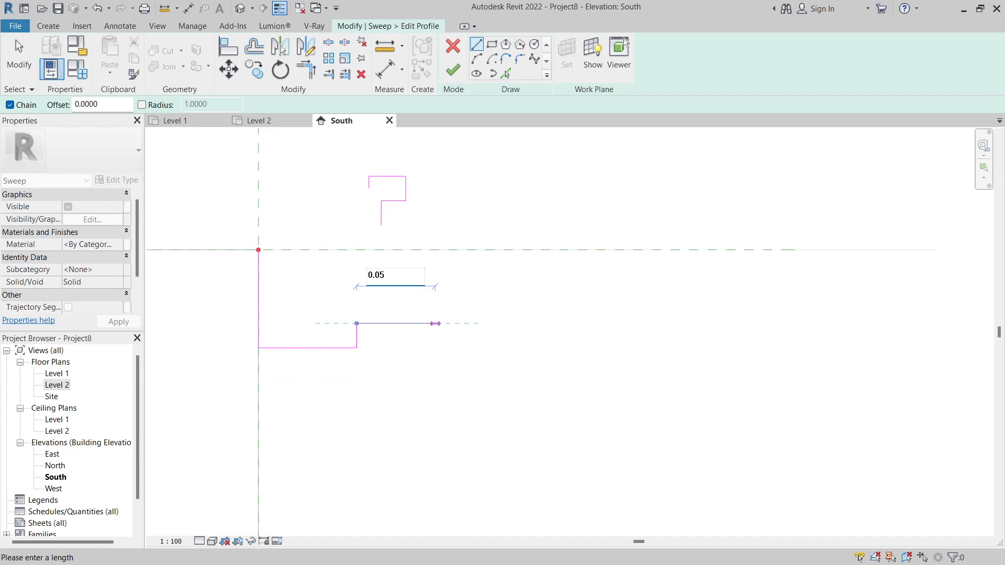
{"action": "key", "text": "Return"}
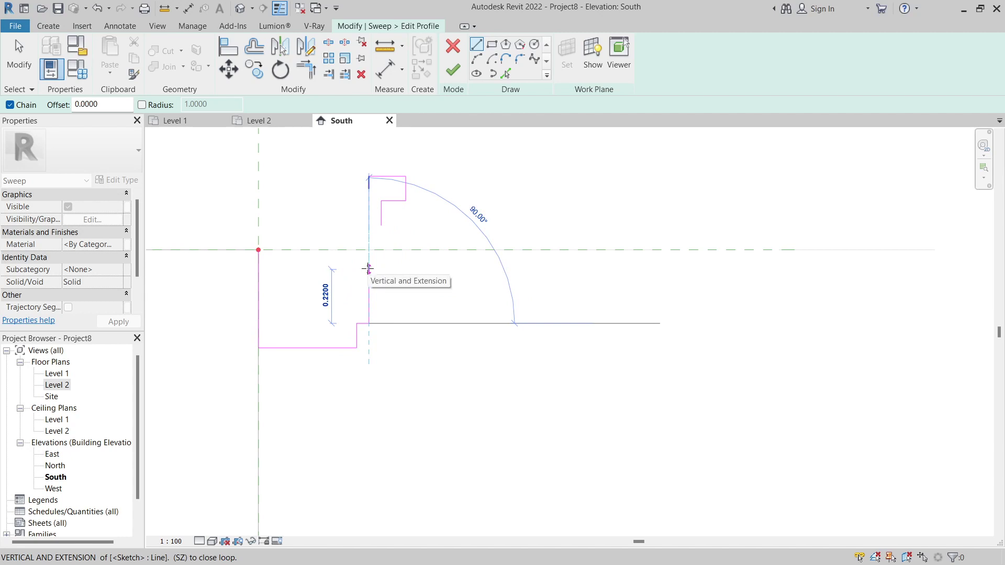
{"action": "type", "text": "0.1"}
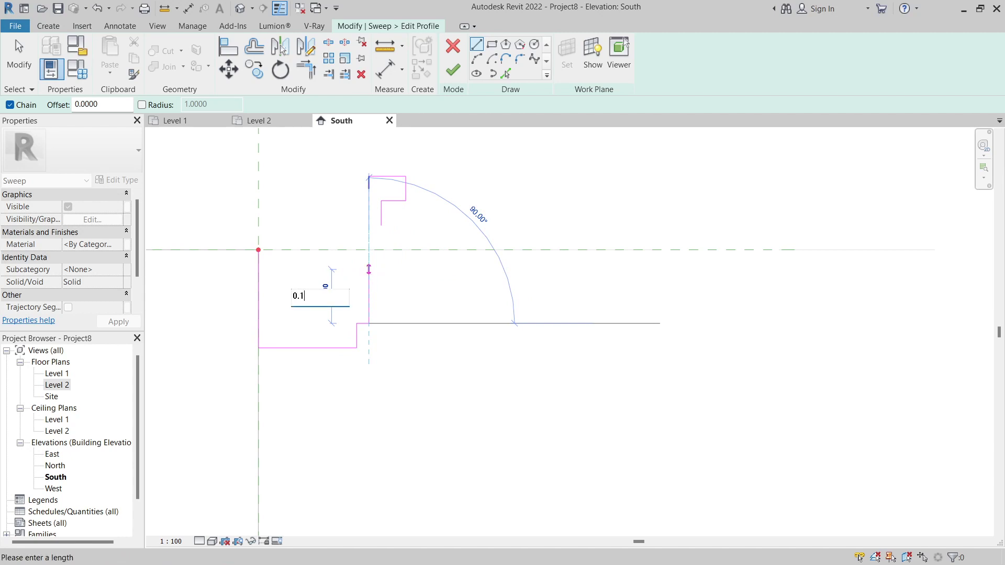
{"action": "key", "text": "Return"}
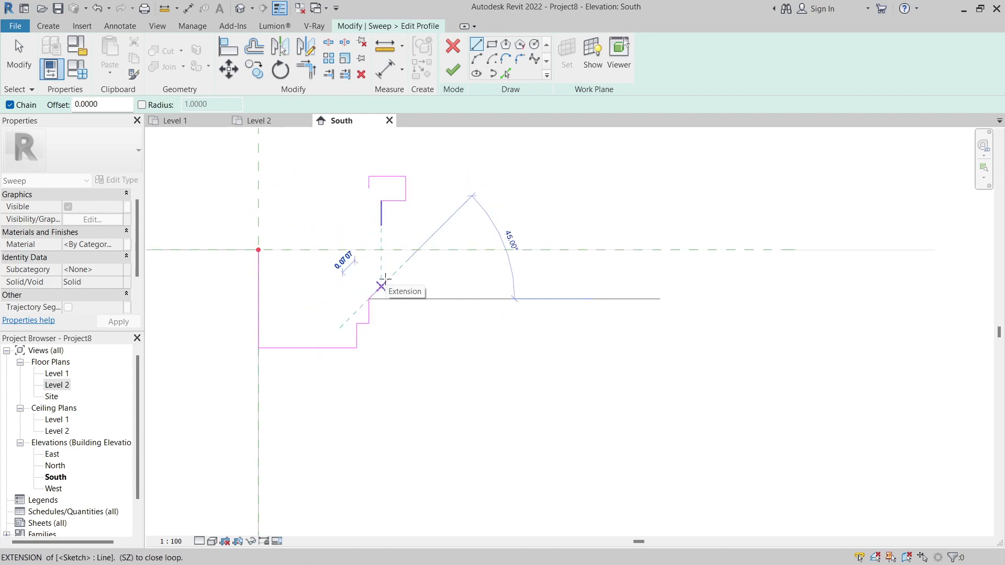
{"action": "key", "text": "Escape"}
{"action": "middle_click_drag", "start_coordinate": [386, 282], "coordinate": [452, 310]}
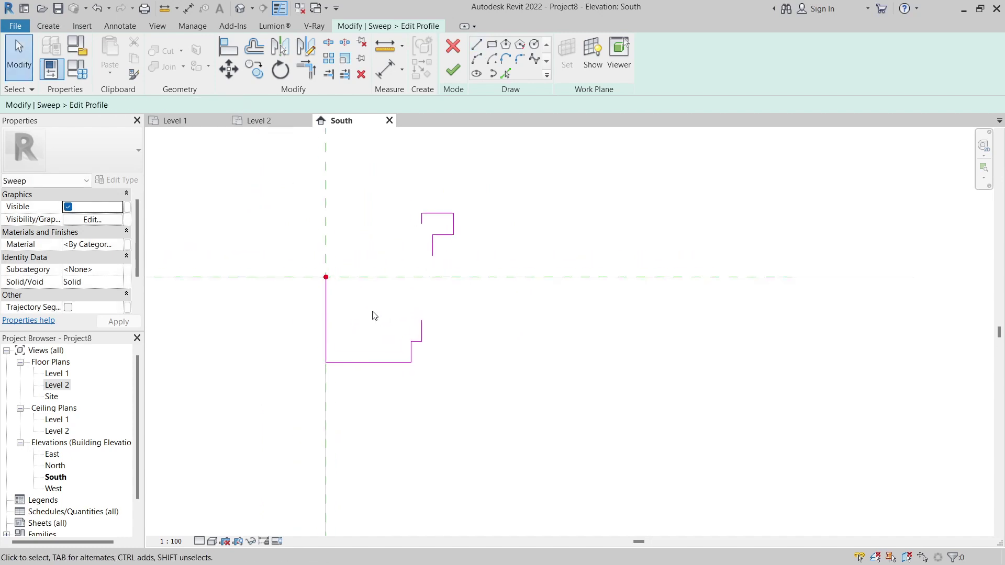
{"action": "middle_click_drag", "start_coordinate": [390, 318], "coordinate": [324, 258]}
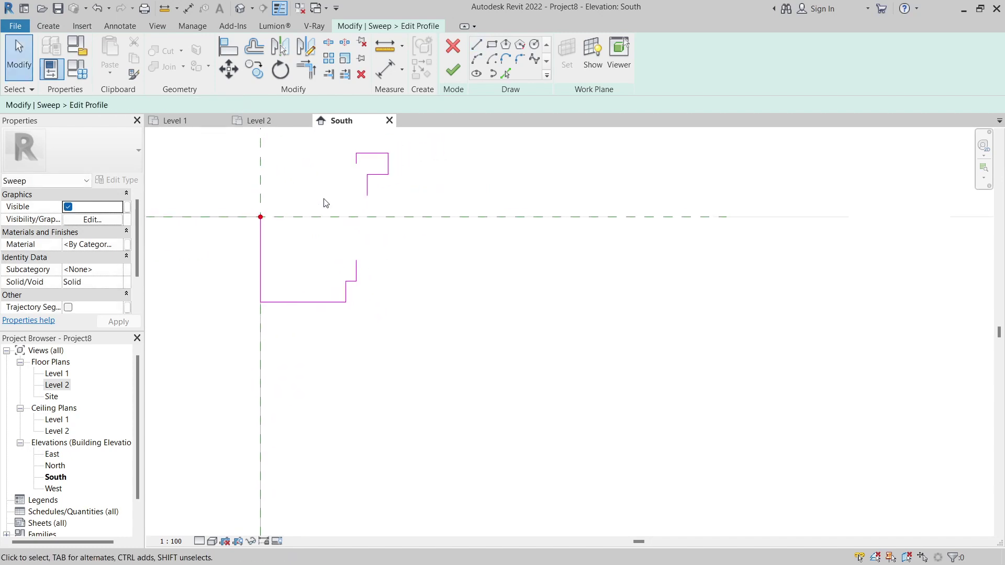
{"action": "scroll", "coordinate": [325, 203], "scroll_direction": "up", "scroll_amount": 1}
Draw a start-end-radius arc from the upper step's end down to the lower vertical edge.
{"action": "middle_click_drag", "start_coordinate": [330, 212], "coordinate": [345, 236]}
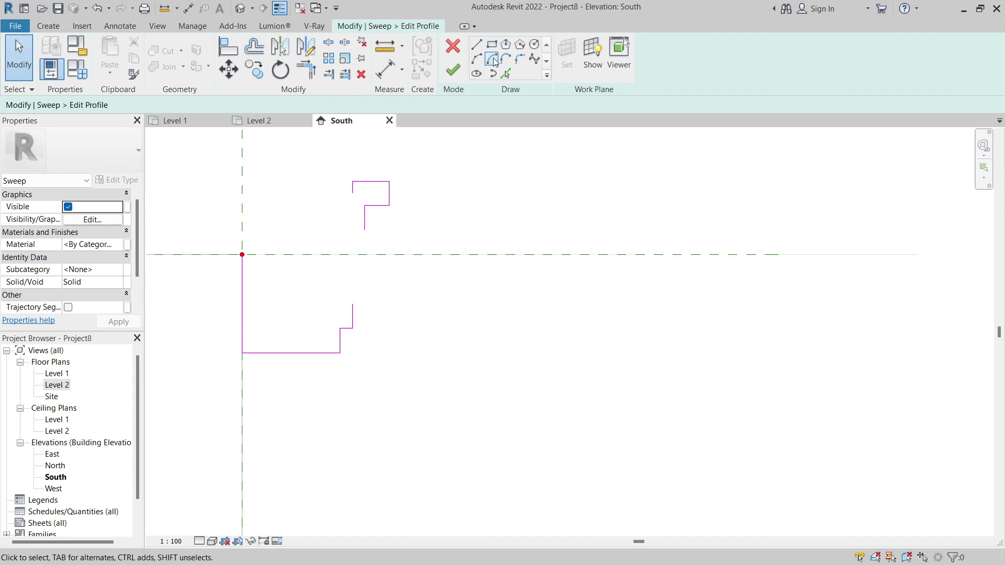
{"action": "left_click", "coordinate": [478, 59]}
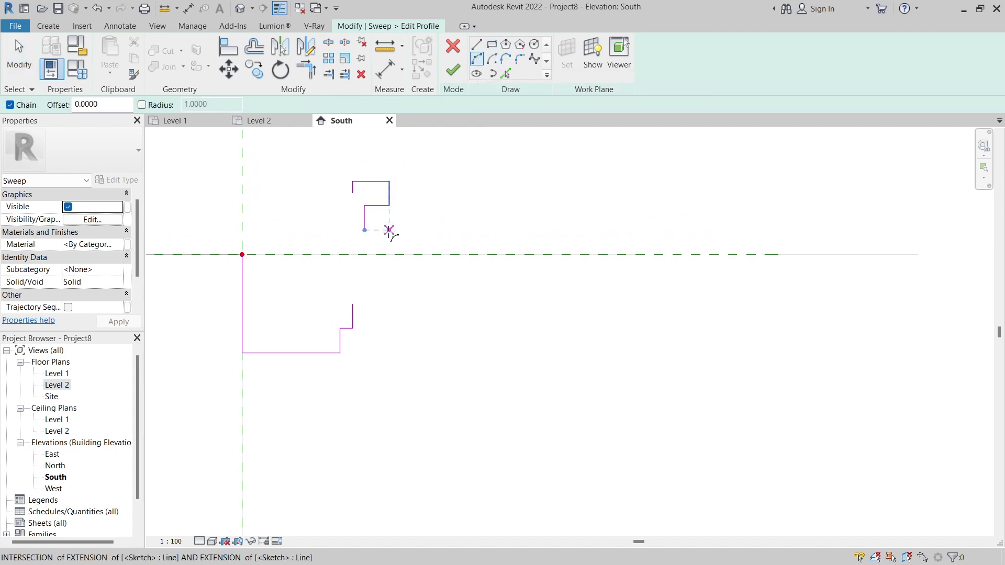
{"action": "left_click", "coordinate": [365, 230]}
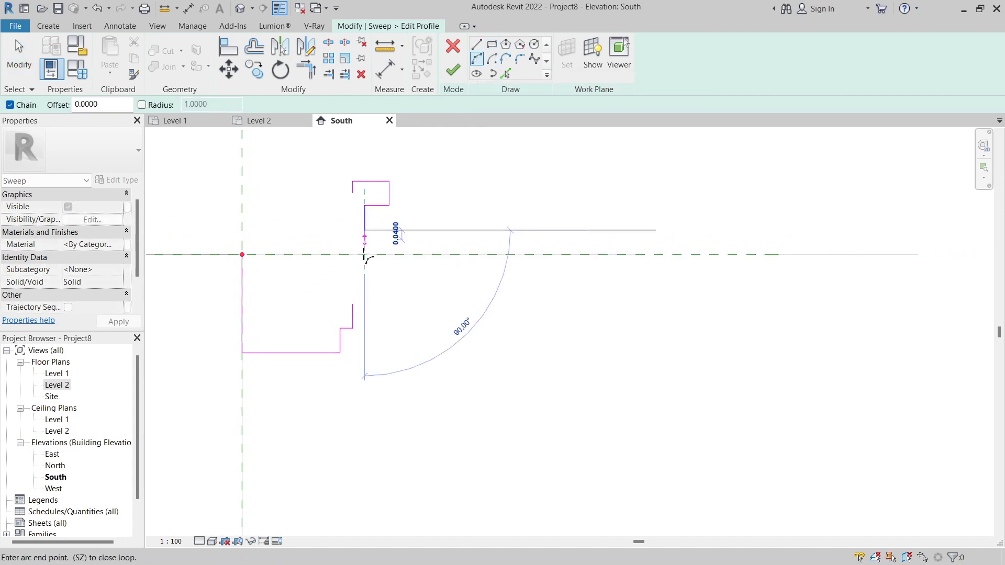
{"action": "left_click", "coordinate": [352, 314]}
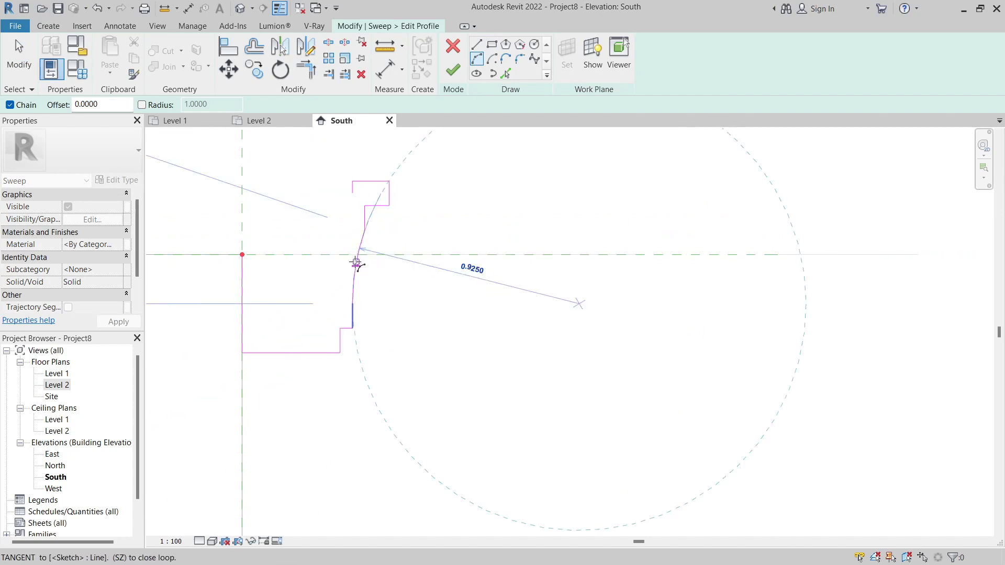
{"action": "scroll", "coordinate": [357, 265], "scroll_direction": "up", "scroll_amount": 2}
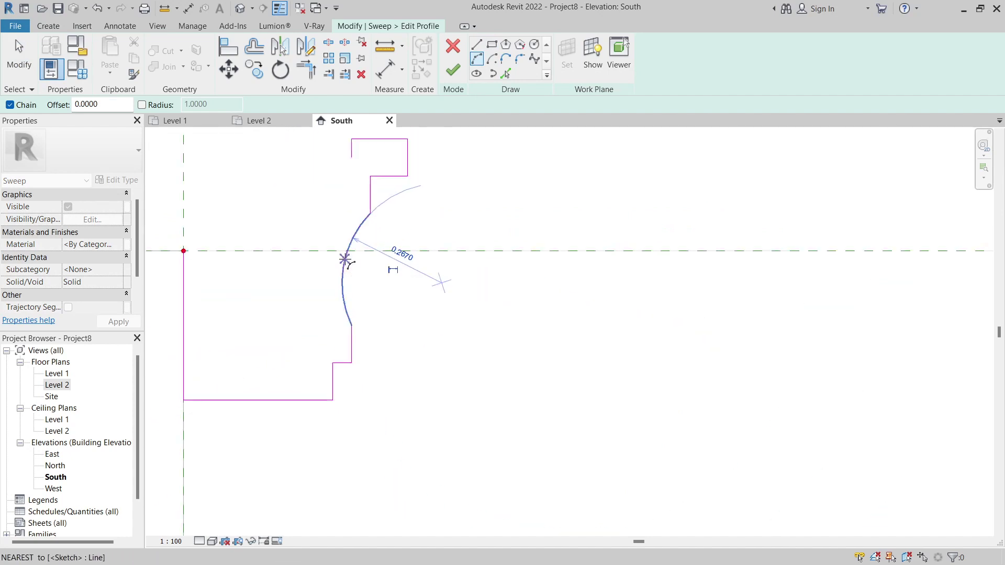
{"action": "scroll", "coordinate": [347, 261], "scroll_direction": "down", "scroll_amount": 2}
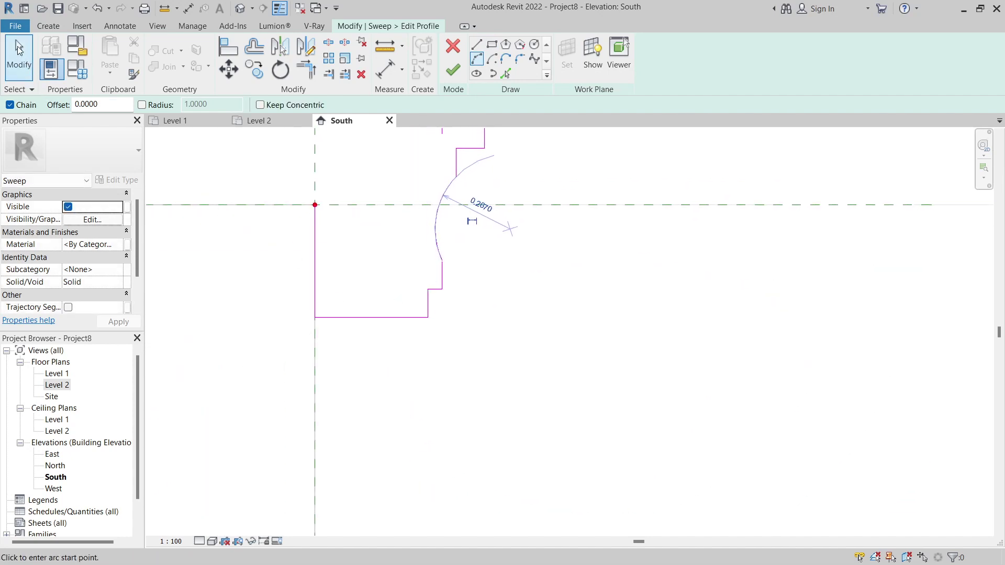
{"action": "left_click", "coordinate": [20, 47]}
Copy the profile's bottom line 0.1 upward with CO.
{"action": "left_click", "coordinate": [380, 317]}
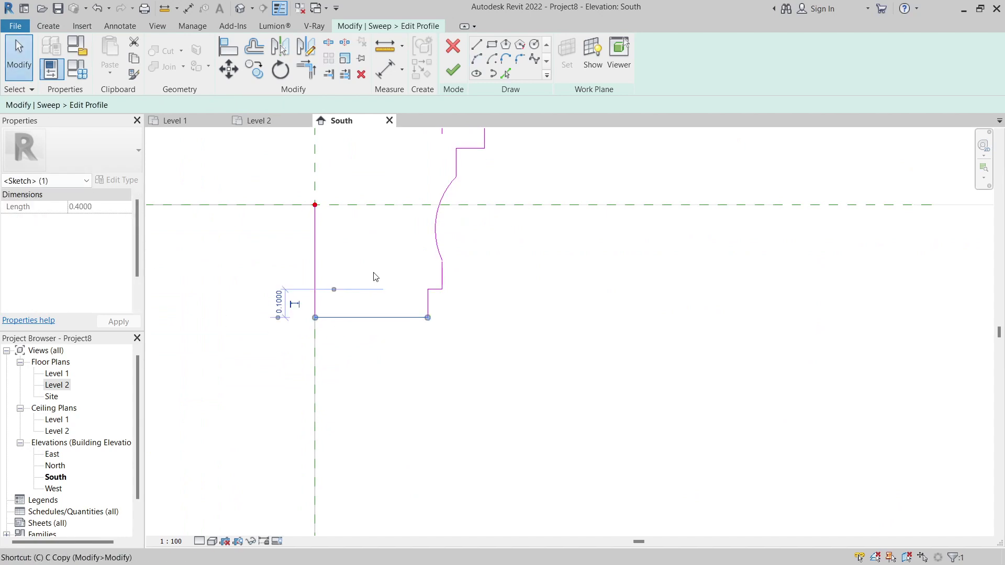
{"action": "key", "text": "c"}
{"action": "key", "text": "o"}
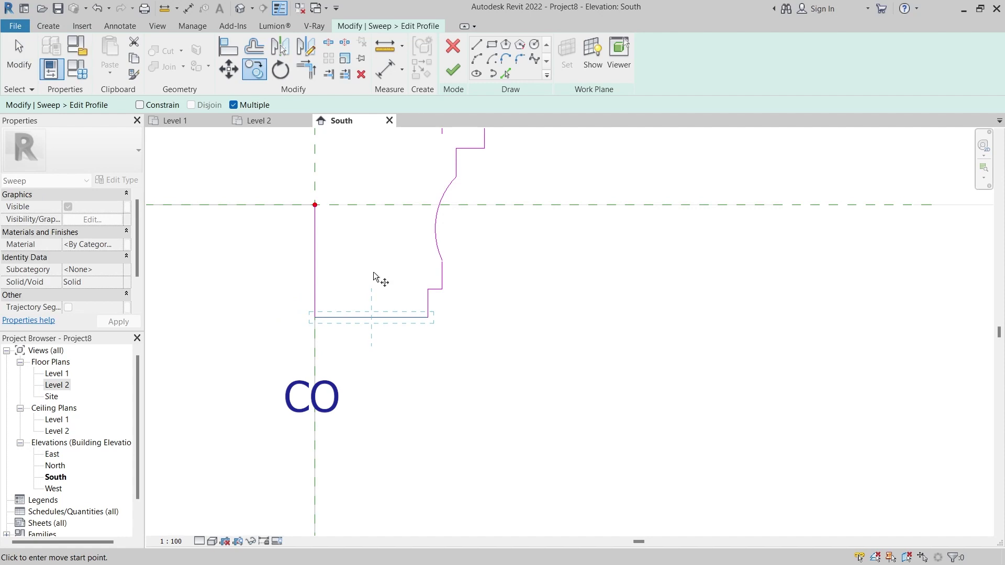
{"action": "left_click", "coordinate": [428, 317]}
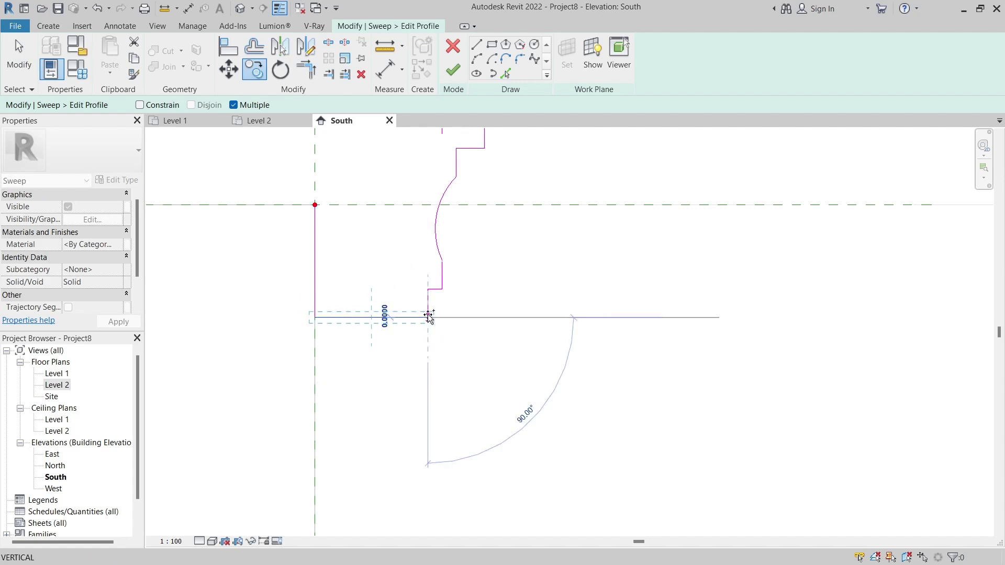
{"action": "left_click", "coordinate": [428, 291]}
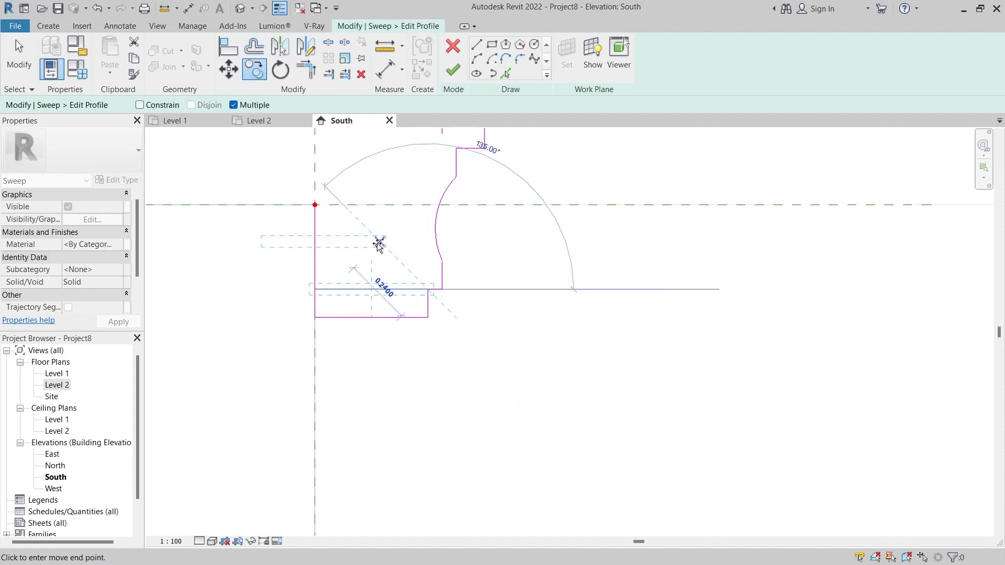
{"action": "left_click", "coordinate": [19, 55]}
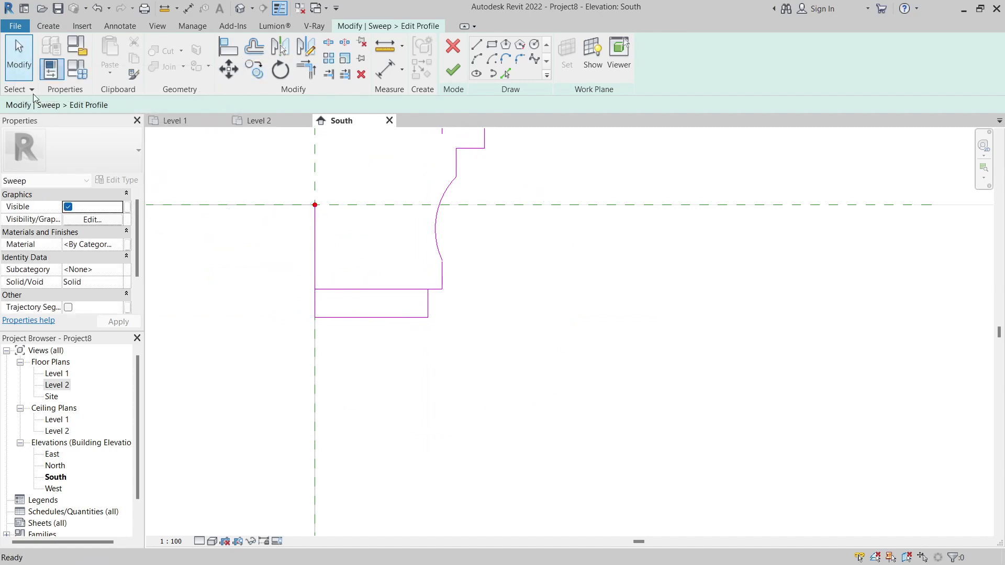
Shorten the copied ledge line to 0.3 long.
{"action": "left_click", "coordinate": [409, 291]}
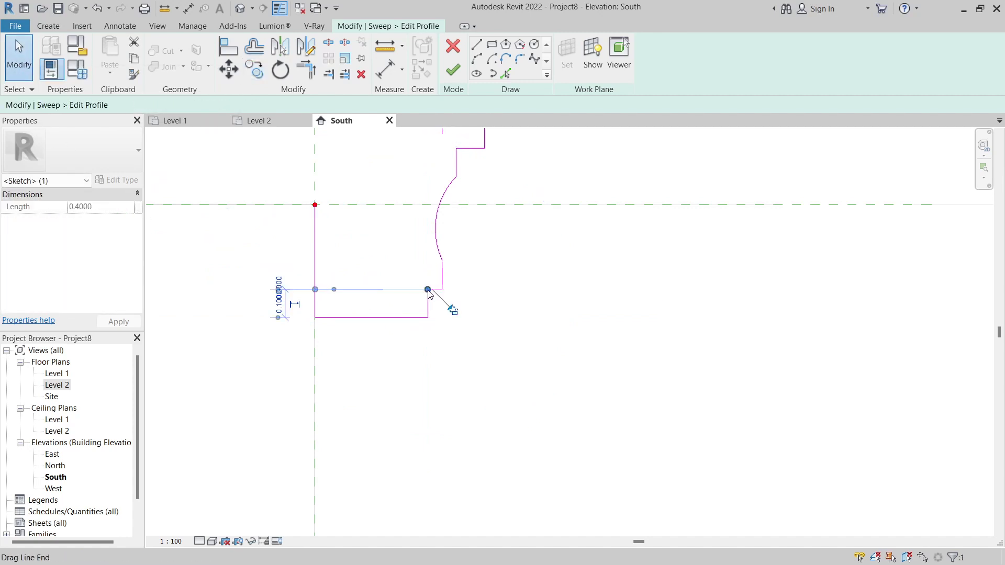
{"action": "mouse_move", "coordinate": [428, 292]}
{"action": "left_mouse_down"}
{"action": "mouse_move", "coordinate": [383, 289]}
{"action": "mouse_move", "coordinate": [399, 289]}
{"action": "left_mouse_up"}
{"action": "left_click", "coordinate": [370, 259]}
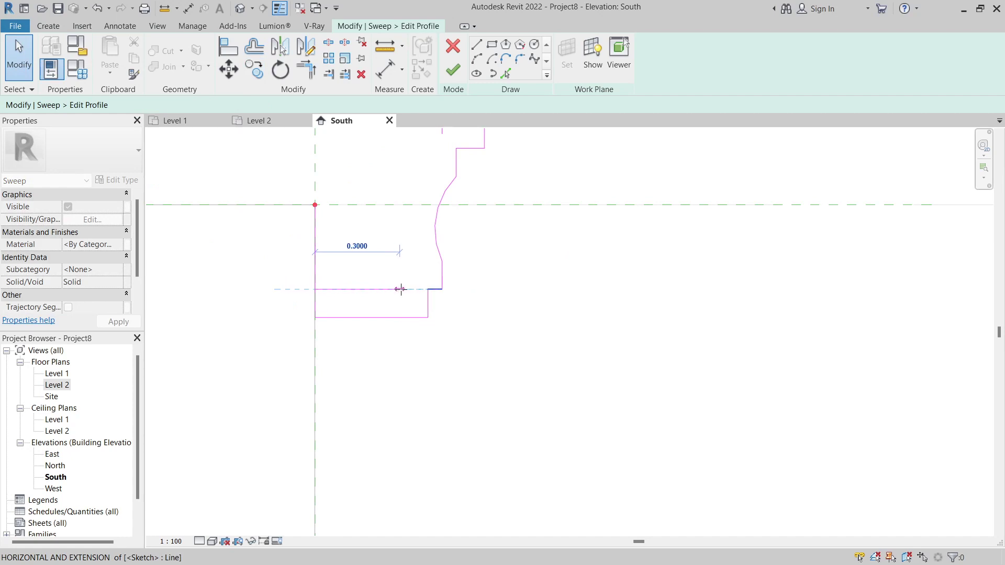
{"action": "left_click", "coordinate": [362, 290]}
Cut the left vertical edge down so it ends at the ledge.
{"action": "left_click", "coordinate": [315, 236]}
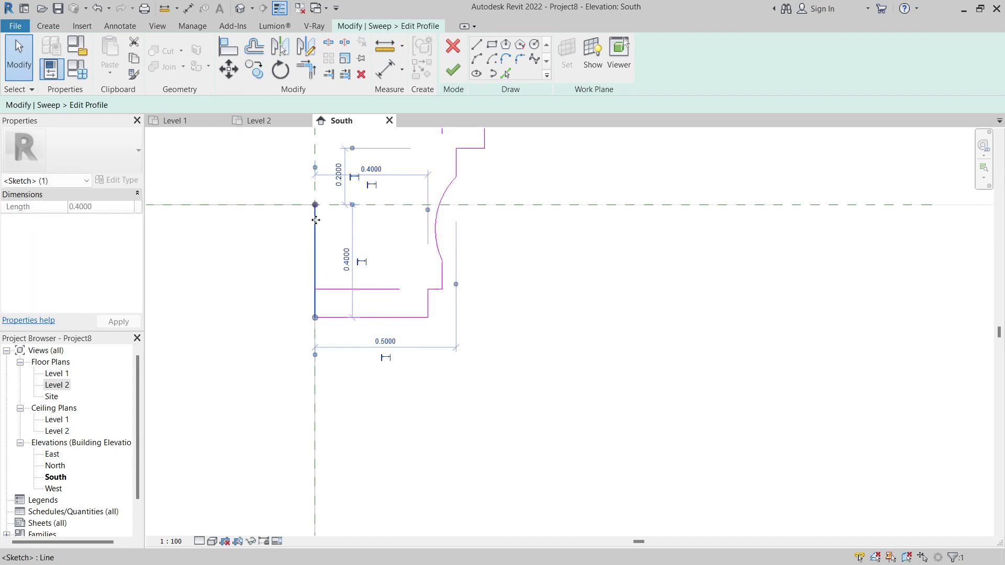
{"action": "left_click_drag", "start_coordinate": [315, 317], "coordinate": [314, 206]}
{"action": "left_click", "coordinate": [314, 206]}
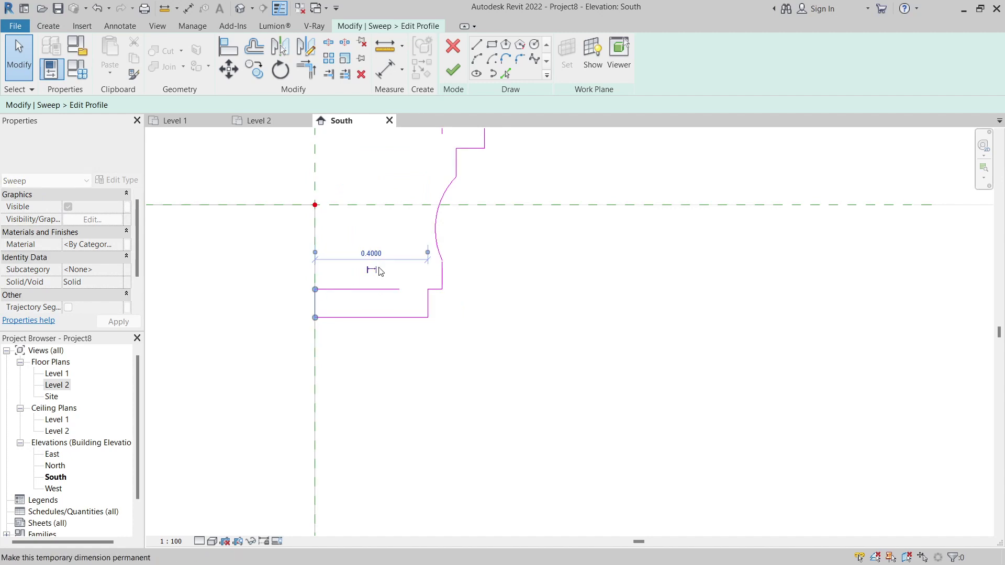
{"action": "left_click", "coordinate": [346, 289]}
{"action": "scroll", "coordinate": [353, 283], "scroll_direction": "up", "scroll_amount": 1}
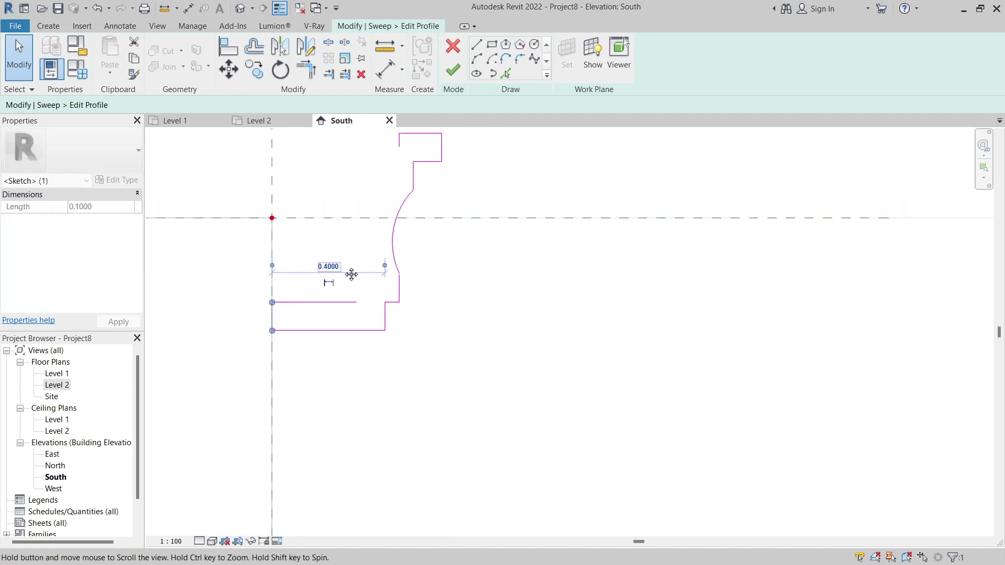
Draw a slanted line from the upper step's left end down to the ledge, closing the profile.
{"action": "left_click", "coordinate": [477, 45]}
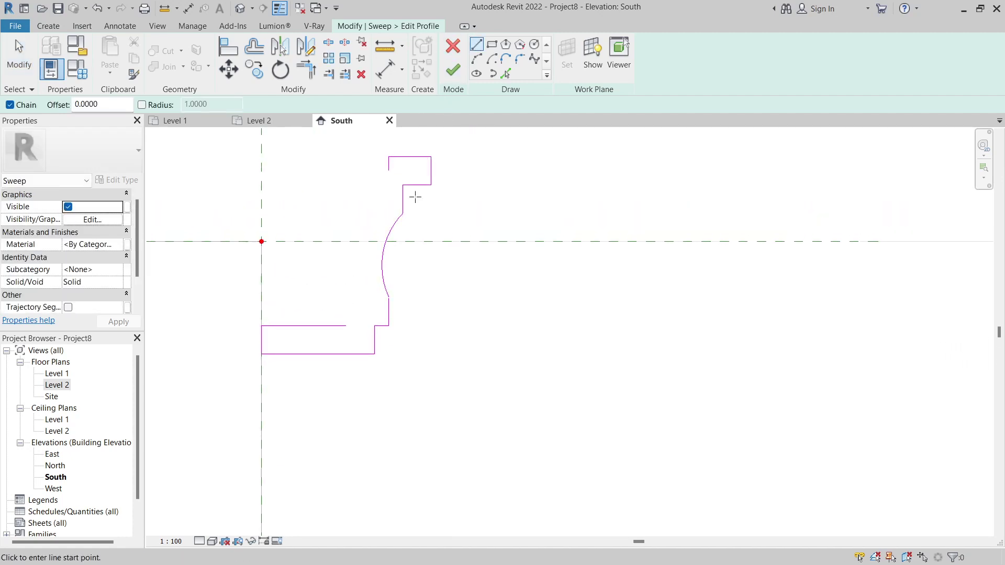
{"action": "left_click", "coordinate": [389, 165]}
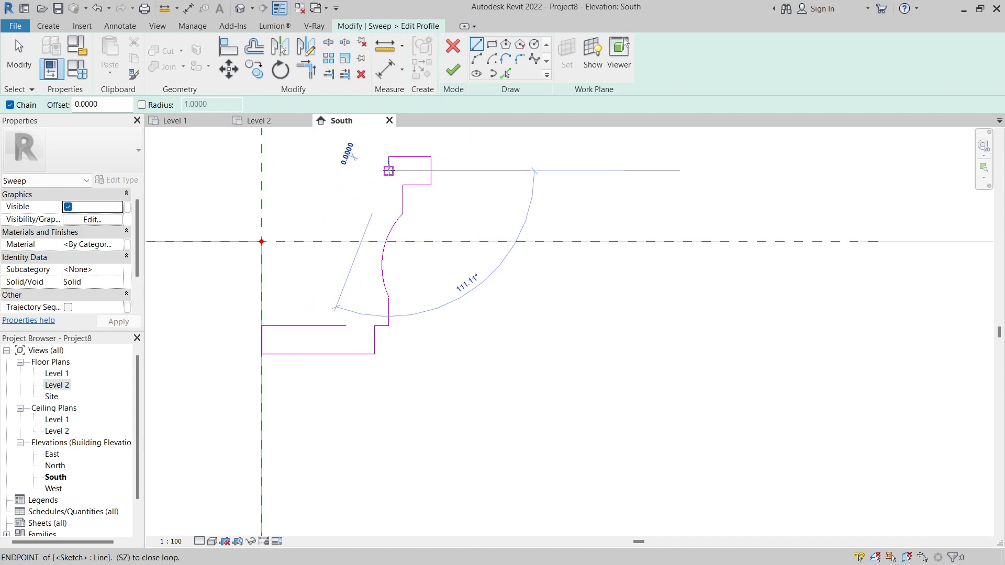
{"action": "left_click", "coordinate": [348, 327]}
{"action": "key", "text": "Escape"}
{"action": "middle_click_drag", "start_coordinate": [331, 260], "coordinate": [407, 293]}
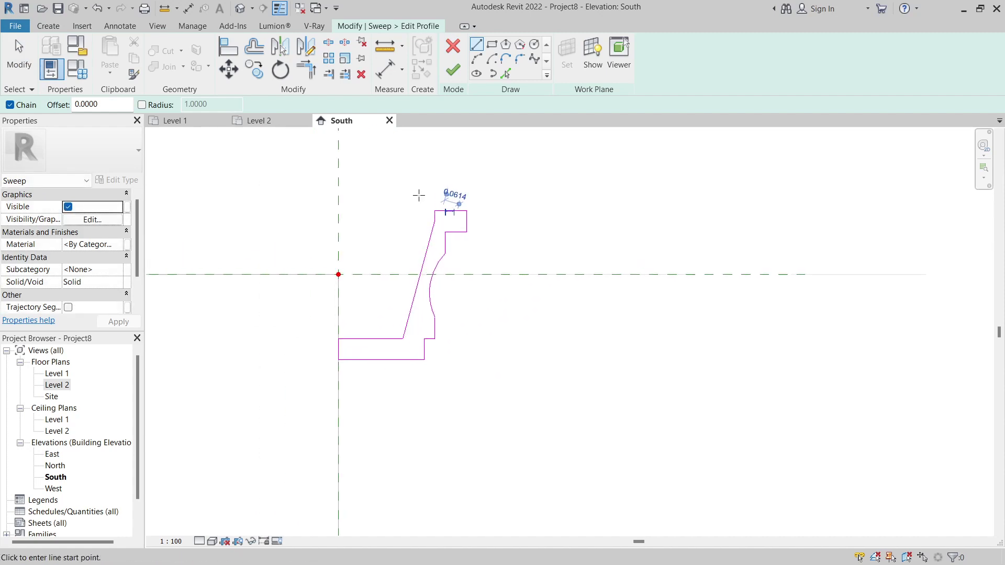
{"action": "scroll", "coordinate": [419, 235], "scroll_direction": "up", "scroll_amount": 1}
{"action": "key", "text": "Escape"}
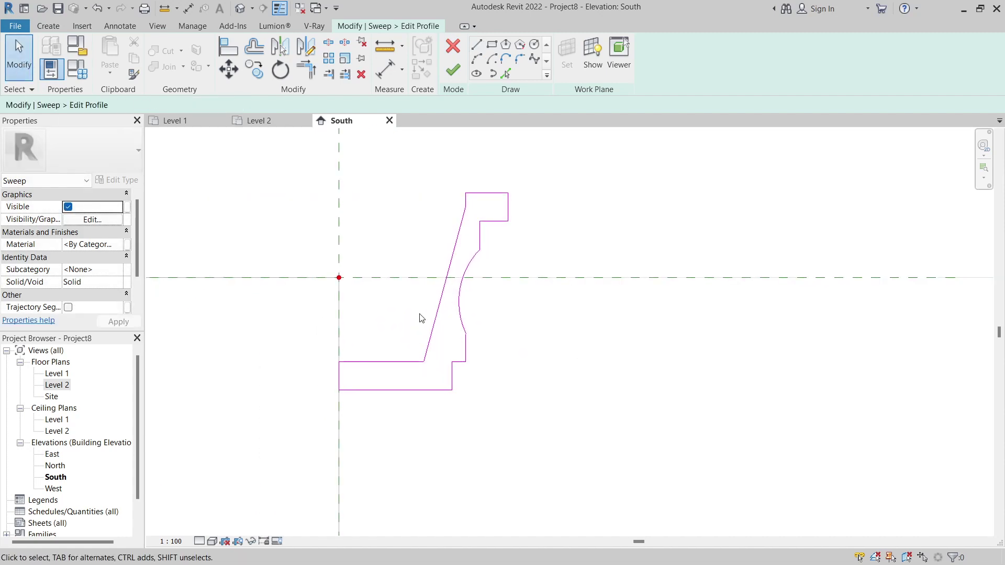
{"action": "middle_click_drag", "start_coordinate": [469, 277], "coordinate": [358, 263]}
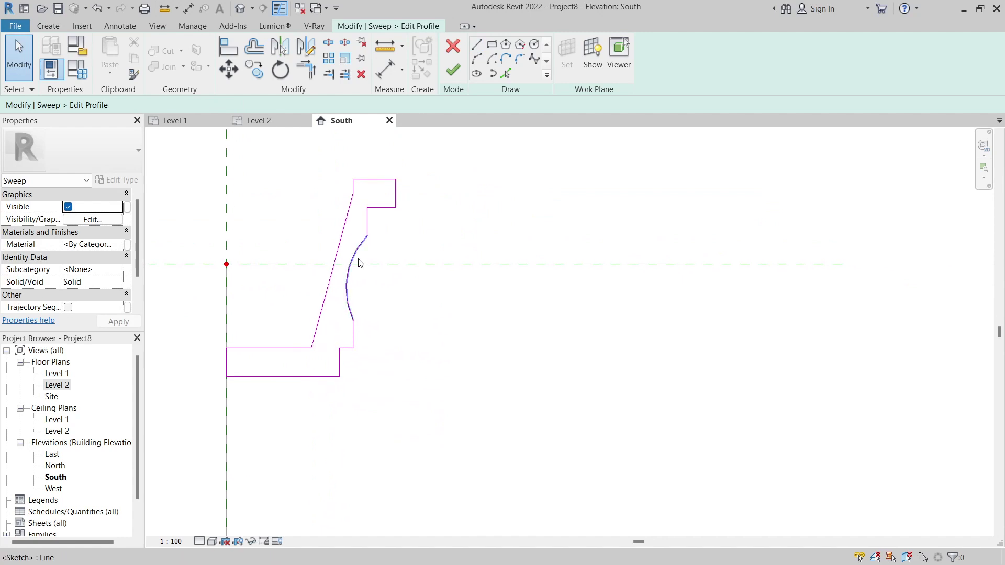
Finish the profile, the sweep and the in-place model, creating Generic Models 1.
{"action": "left_click", "coordinate": [456, 74]}
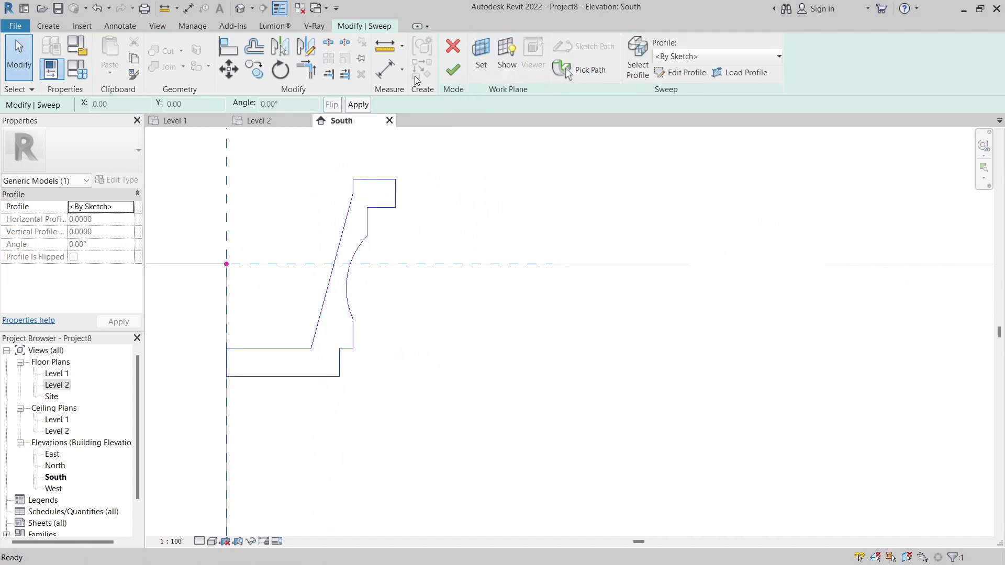
{"action": "middle_click_drag", "start_coordinate": [354, 314], "coordinate": [441, 306]}
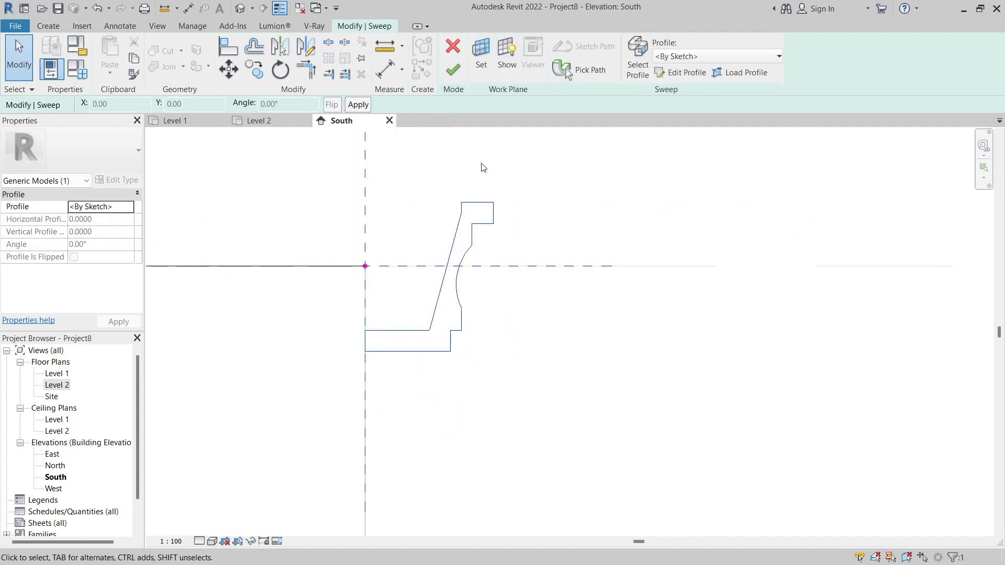
{"action": "left_click", "coordinate": [454, 72]}
{"action": "scroll", "coordinate": [372, 307], "scroll_direction": "down", "scroll_amount": 2}
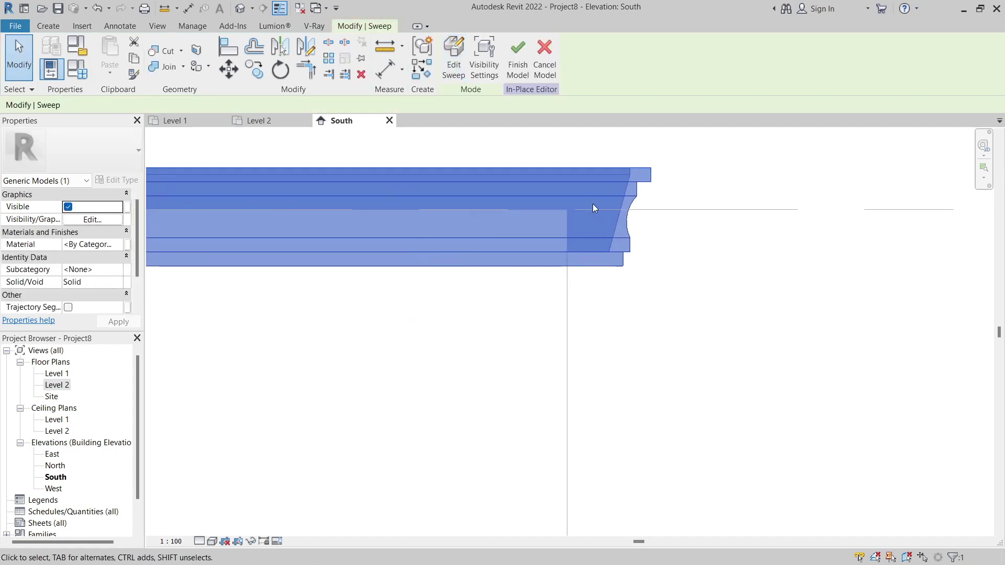
{"action": "mouse_move", "coordinate": [502, 236]}
{"action": "middle_mouse_down"}
{"action": "mouse_move", "coordinate": [581, 275]}
{"action": "mouse_move", "coordinate": [534, 275]}
{"action": "middle_mouse_up"}
{"action": "left_click", "coordinate": [518, 58]}
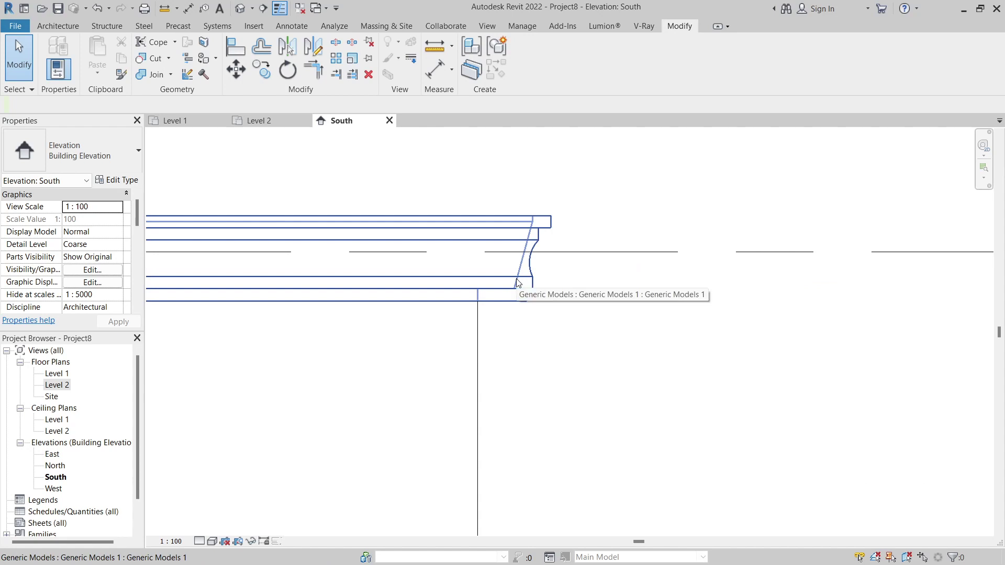